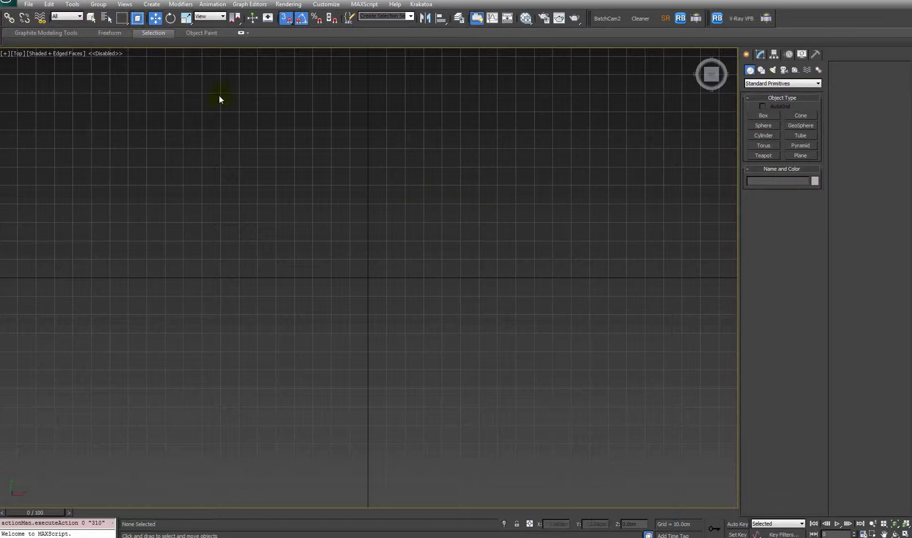
Step: Import curbe1.dwg from the Desktop with Meters as the incoming file units, continuing past the model size and position warnings
click(11, 4)
click(36, 123)
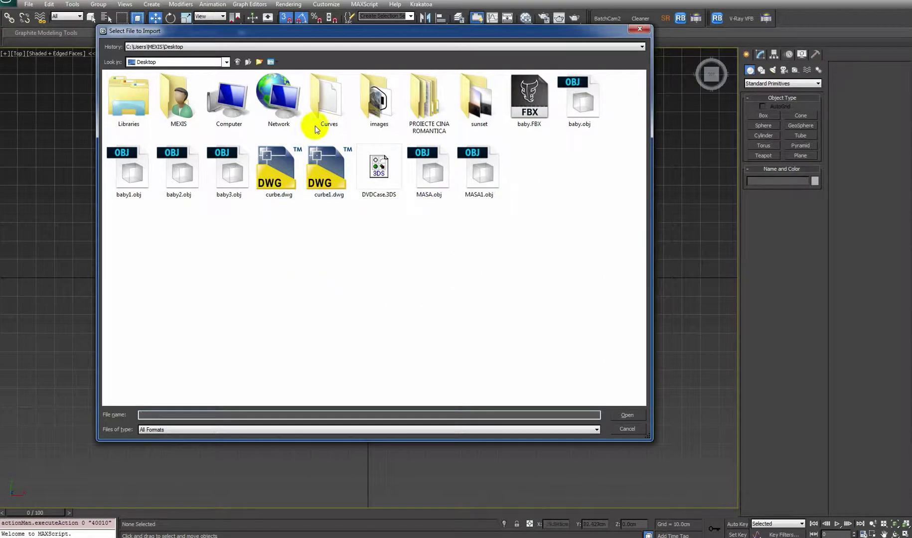
click(341, 174)
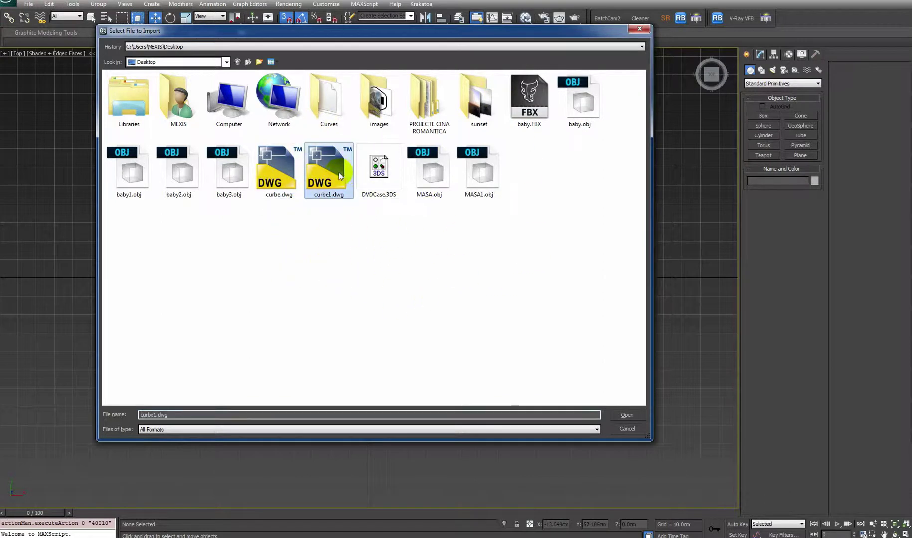
click(628, 416)
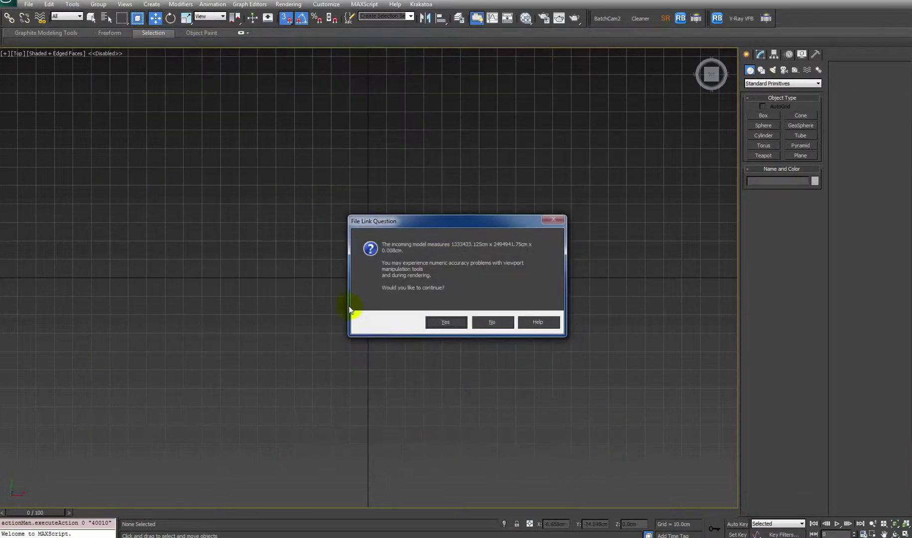
click(445, 322)
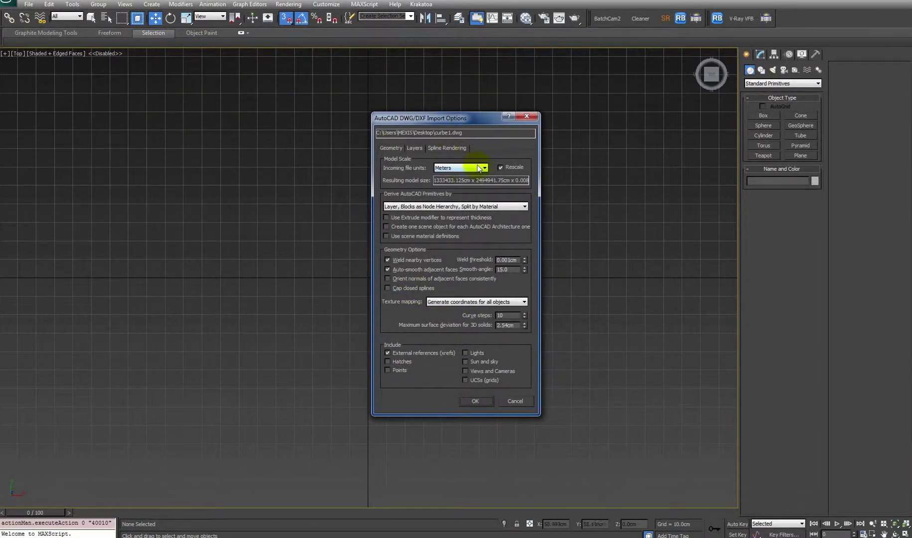
click(454, 169)
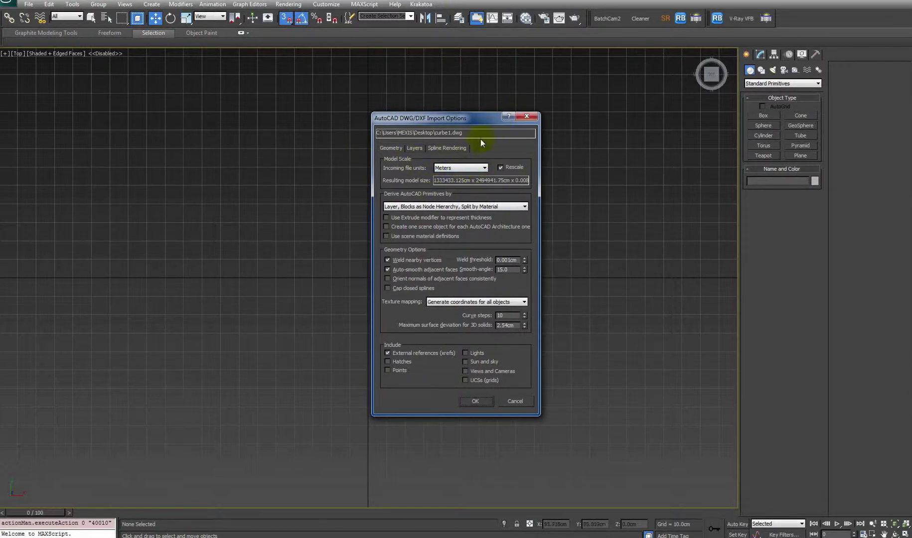
click(491, 401)
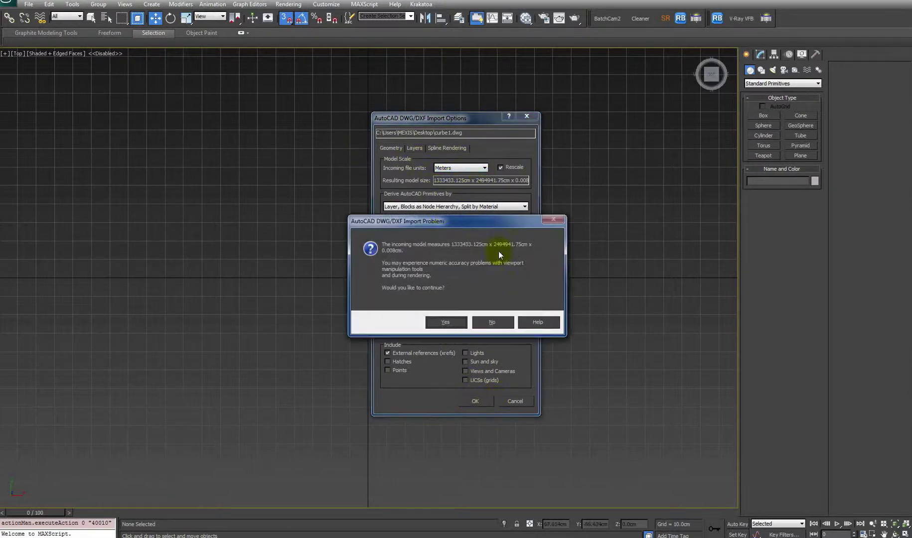
click(451, 322)
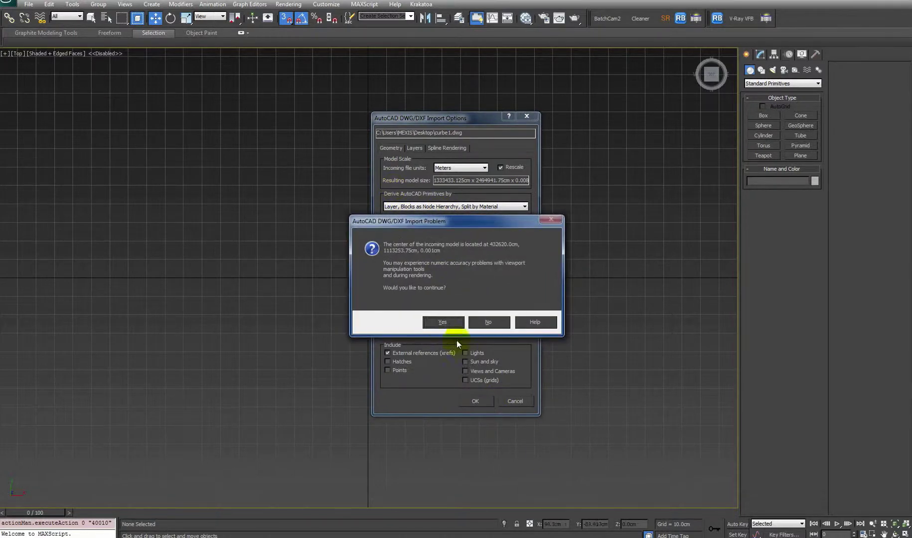
click(443, 322)
scroll(484, 329, down, 2)
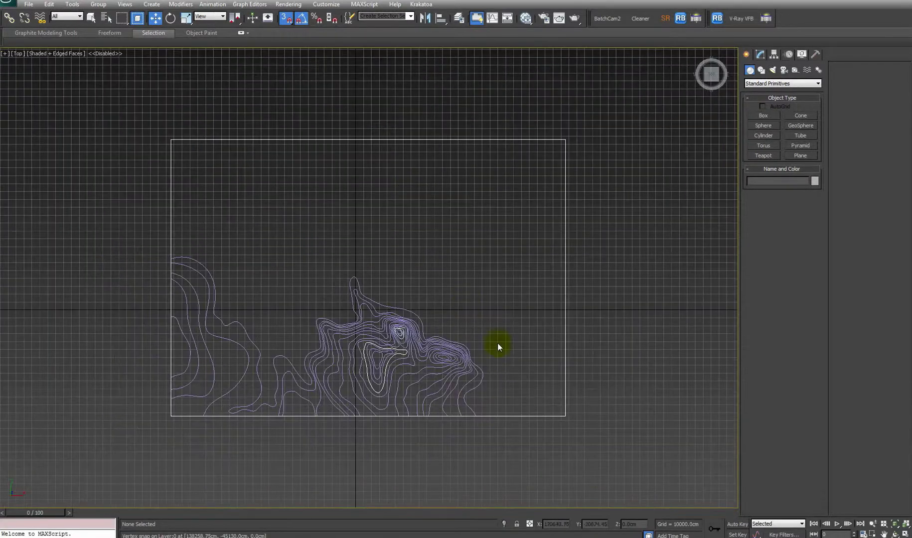
drag(592, 310, 387, 172)
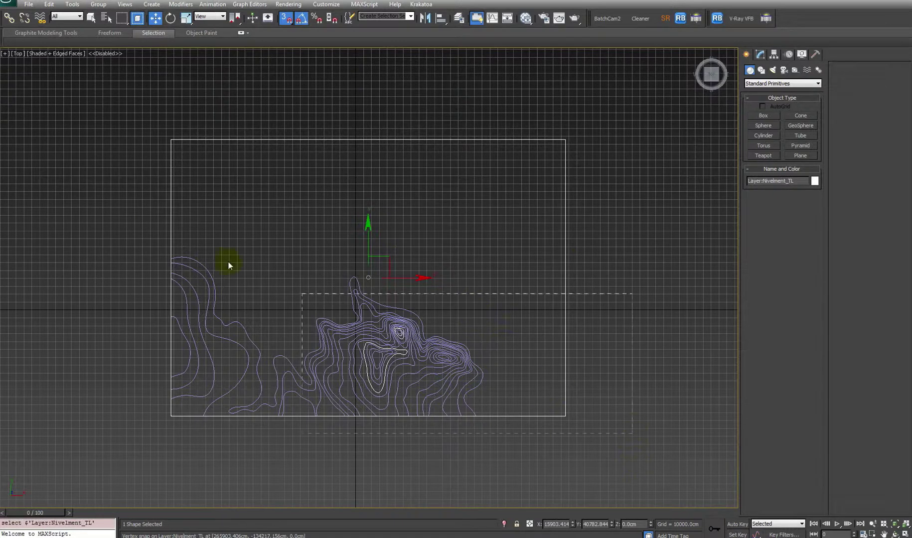
drag(150, 219, 134, 190)
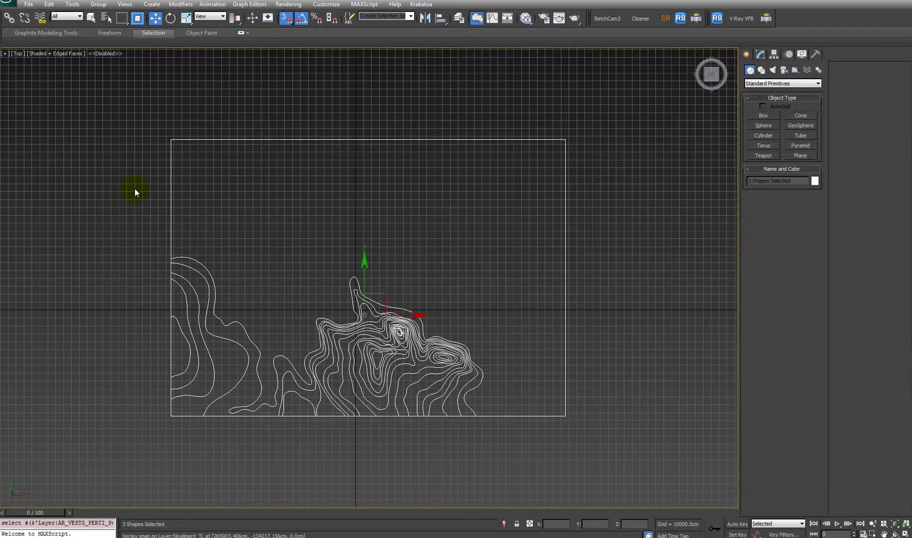
click(456, 201)
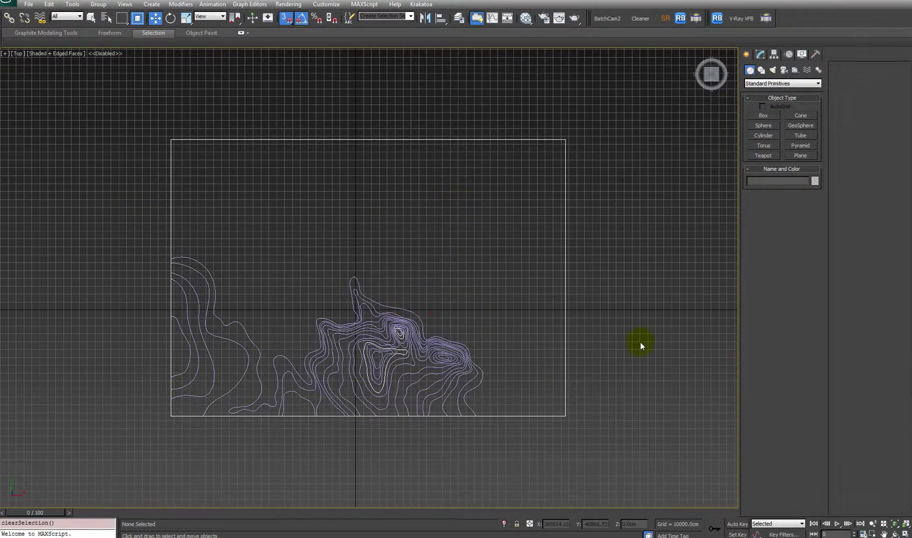
Step: Gauge the imported map's size with a temporary box spanning the frame's height, about 353158 cm long, and delete the box
click(764, 116)
middle_drag(189, 318, 194, 312)
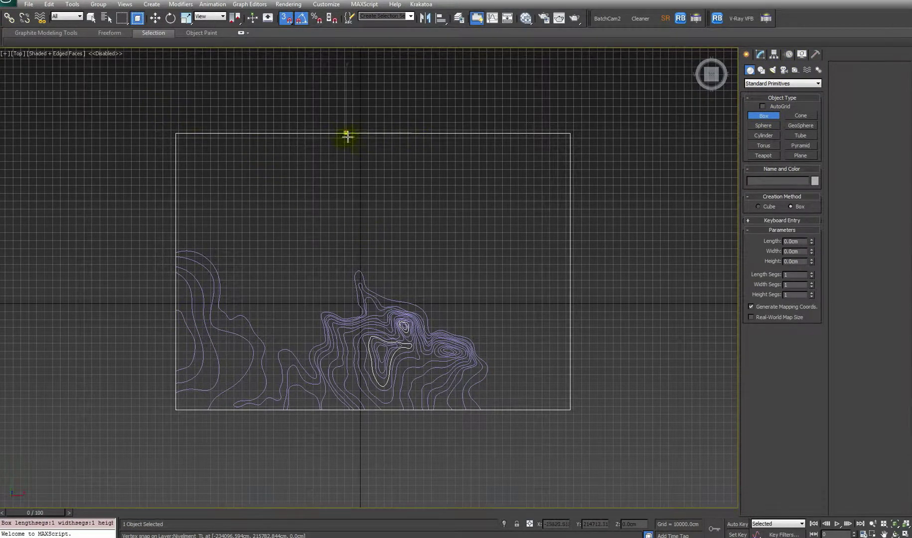
drag(344, 130, 365, 410)
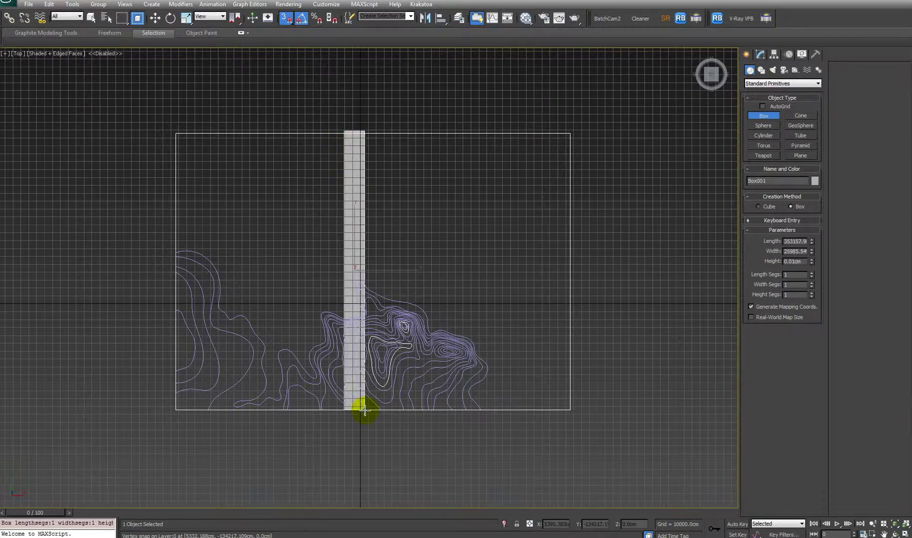
click(385, 245)
key(w)
key(1)
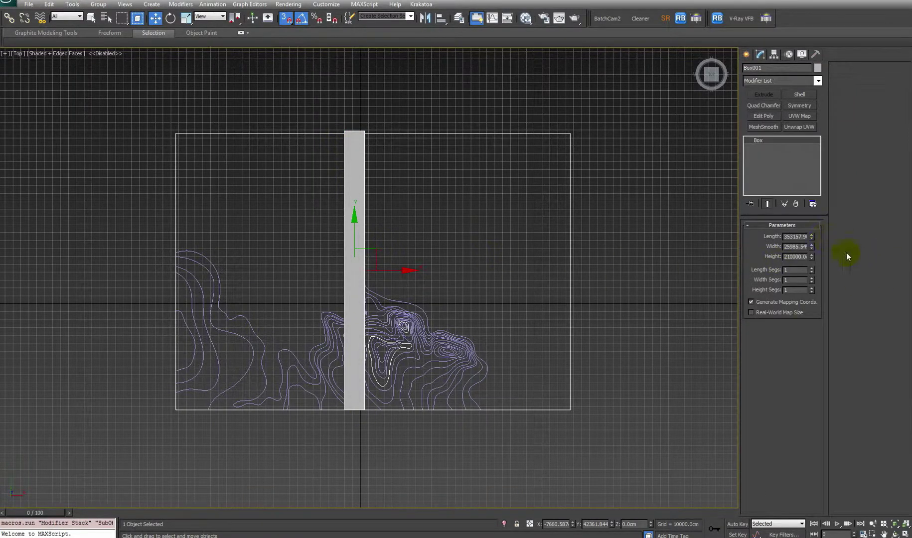
drag(812, 236, 815, 171)
key(ctrl+z)
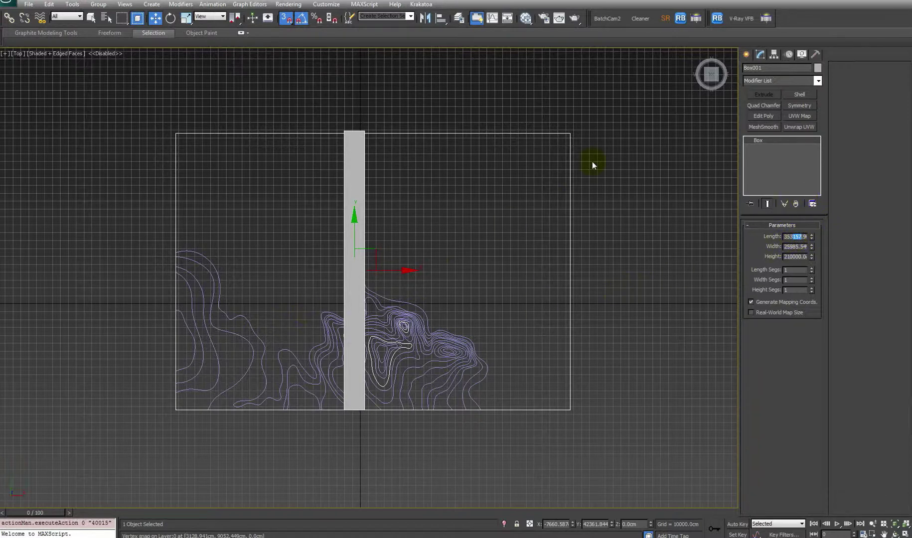
click(435, 252)
click(355, 229)
key(Delete)
Step: Select all three imported shapes and scale them down uniformly to about 46% of their size
drag(673, 341, 185, 93)
key(e)
key(r)
key(r)
drag(377, 311, 405, 366)
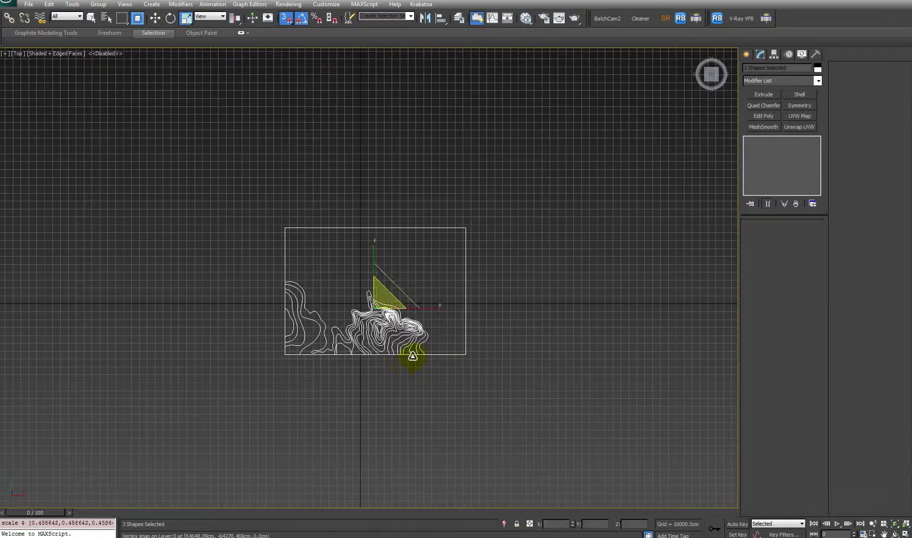
key(p)
key(t)
key(p)
key(t)
key(g)
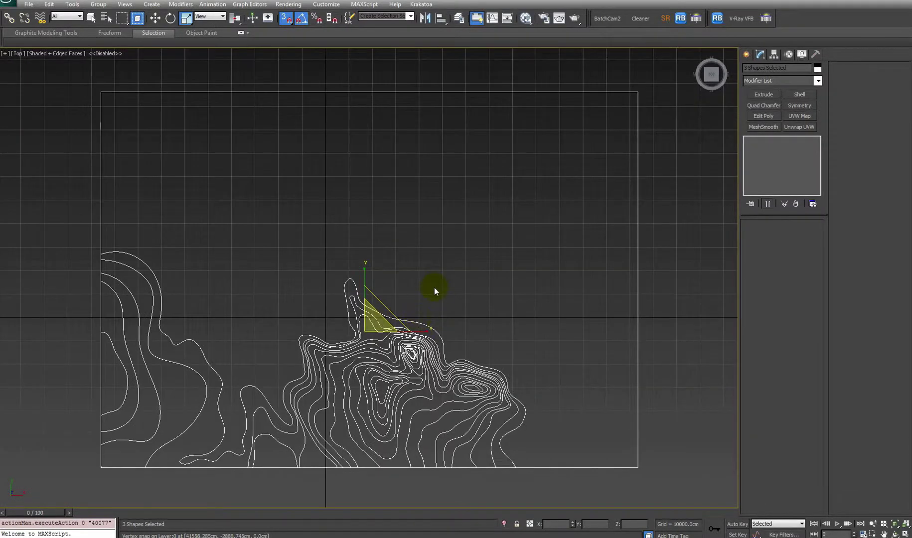
Step: Turn off snapping and move the three shapes about -14666 cm in X and -17079 cm in Y to centre them on the grid
key(w)
scroll(416, 287, down, 5)
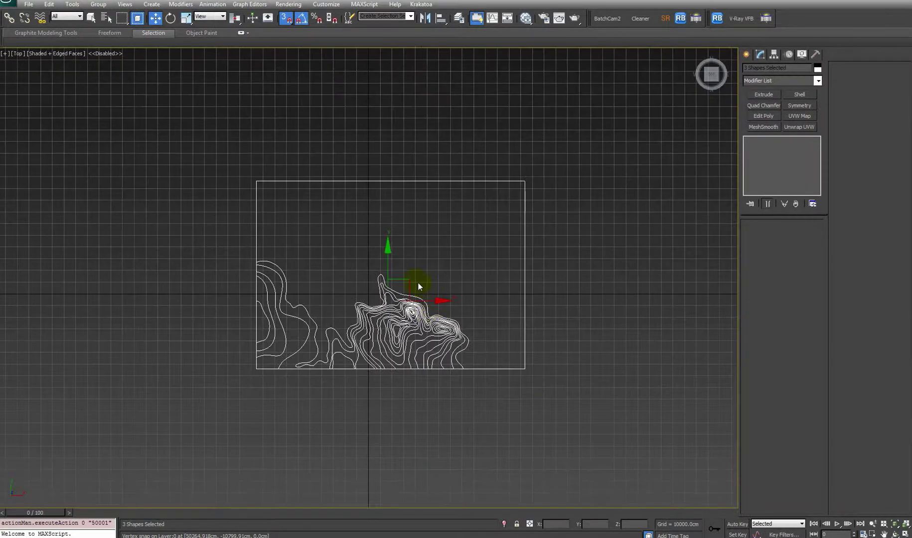
key(s)
drag(407, 283, 389, 288)
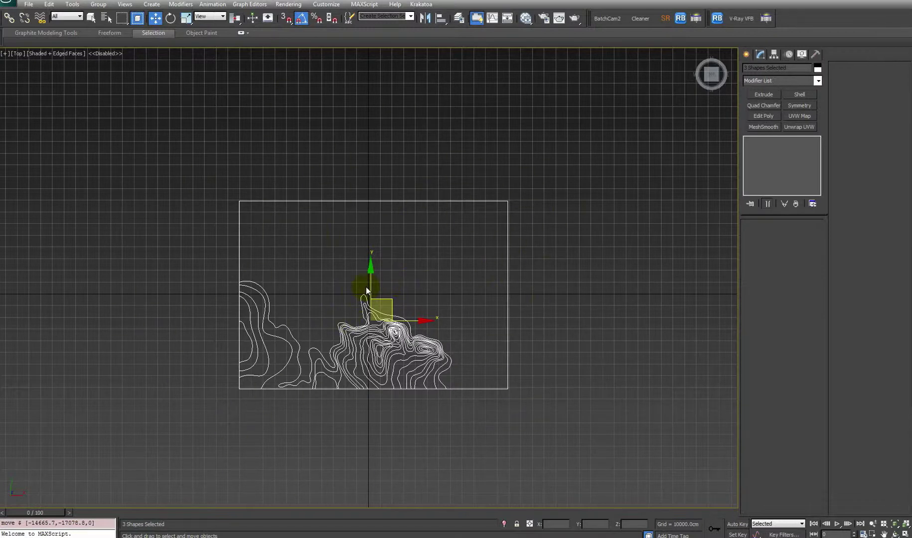
Step: Select only the Layer:0 contour-line shape and raise it about 30000 cm in Z above the frame
scroll(356, 292, up, 3)
click(566, 234)
click(446, 320)
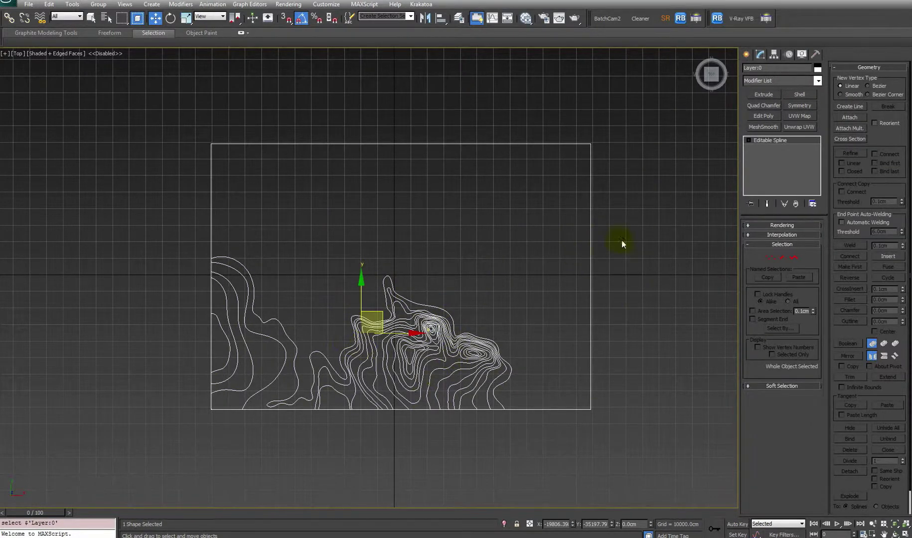
click(384, 240)
click(394, 307)
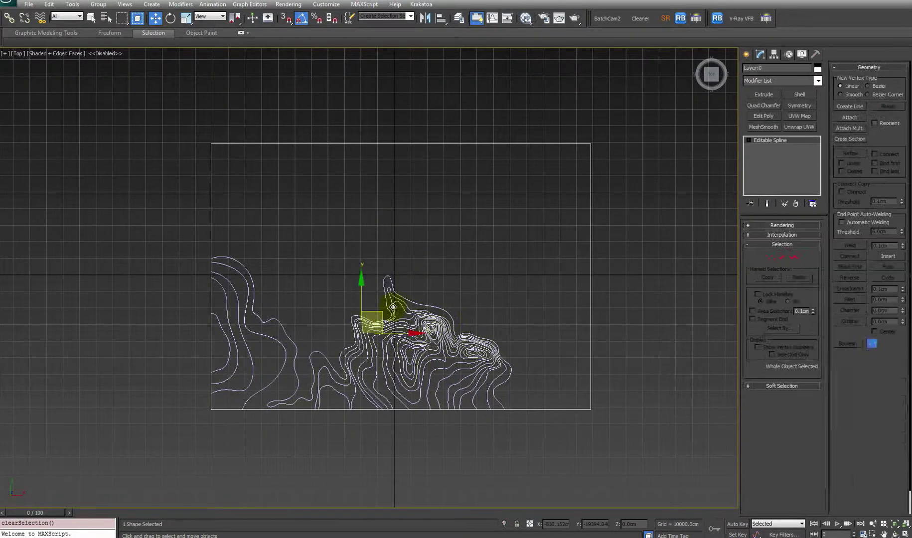
middle_drag(449, 360, 443, 334)
scroll(443, 321, up, 3)
scroll(430, 351, down, 3)
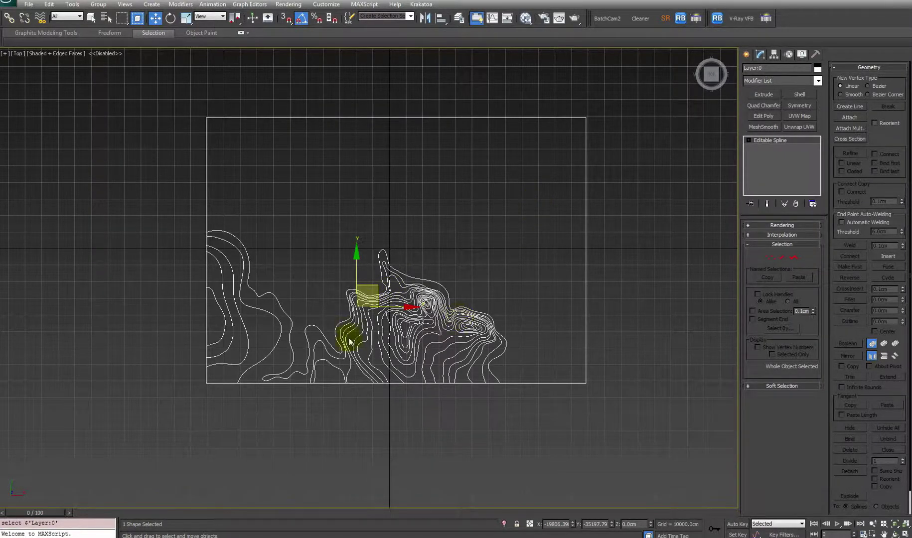
alt+middle_drag(353, 349, 342, 267)
drag(357, 257, 356, 209)
alt+middle_drag(355, 212, 369, 287)
scroll(364, 269, up, 4)
scroll(365, 272, down, 5)
Step: Delete the contour shape's straight boundary segments along its lower and left edges in the Top view
alt+middle_drag(283, 379, 262, 383)
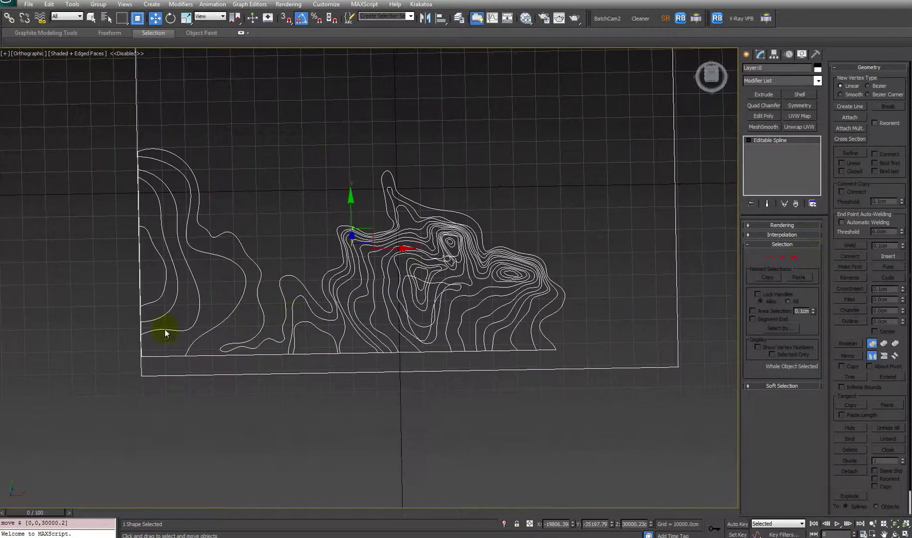
key(2)
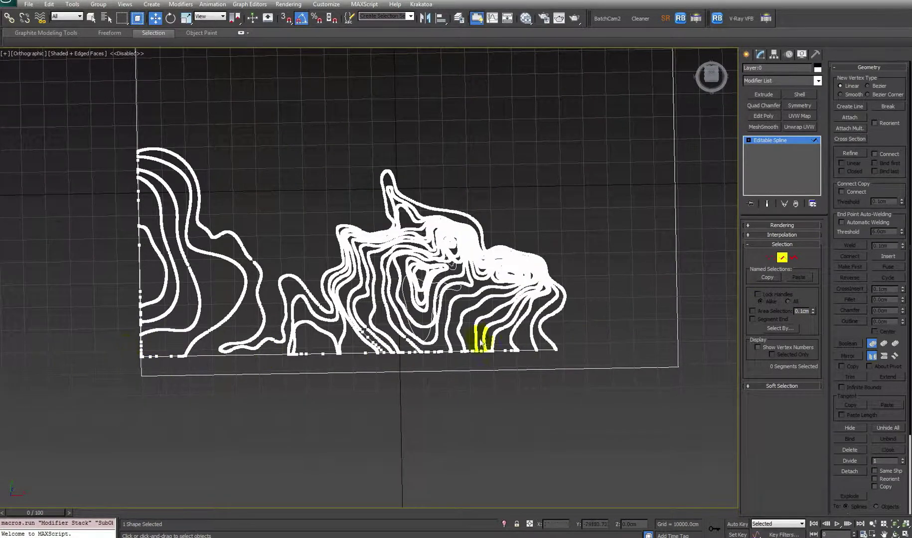
key(t)
key(z)
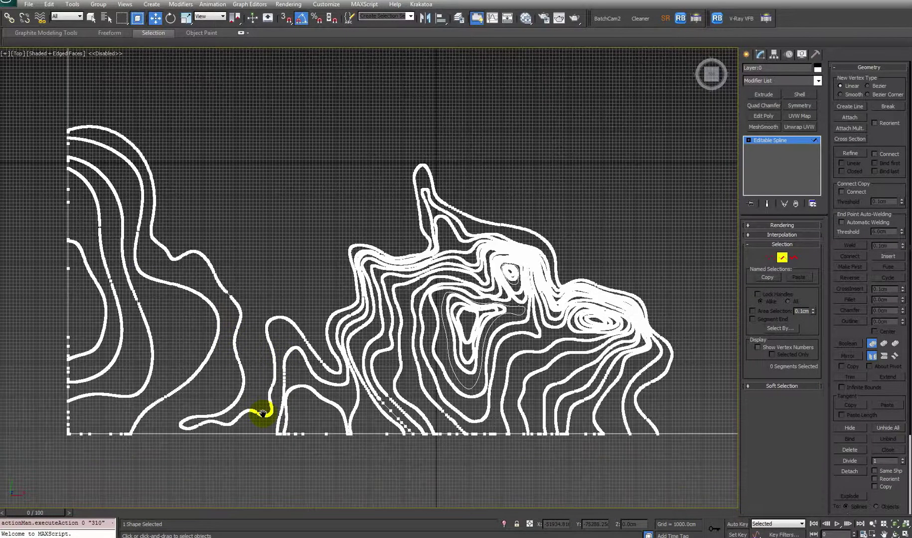
drag(58, 430, 737, 474)
key(Delete)
middle_drag(168, 318, 318, 344)
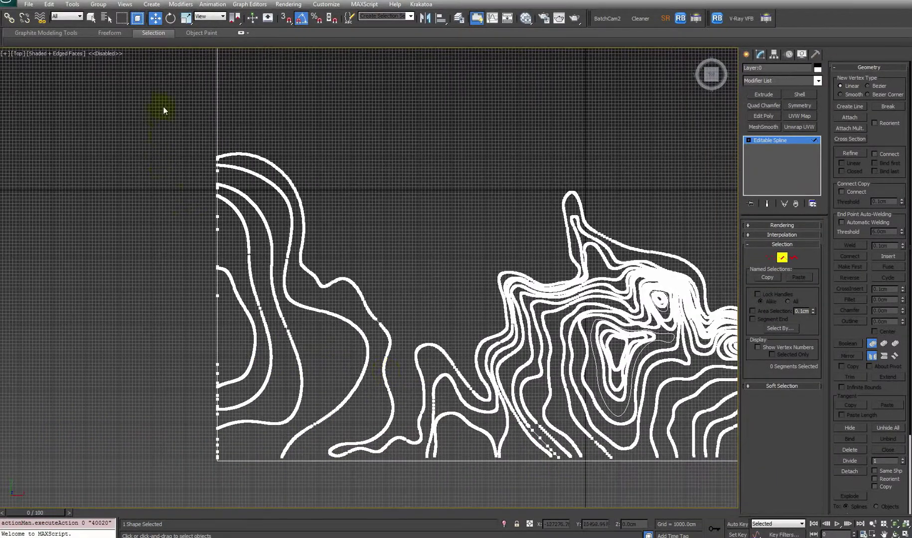
drag(187, 175, 219, 520)
key(Delete)
Step: Delete the leftover closed splines of the Layer:Nivelment_TL shape below the raised contours, along with the remaining shape itself
scroll(254, 423, down, 5)
alt+middle_drag(452, 350, 472, 363)
key(2)
click(499, 409)
key(3)
click(501, 393)
mouse_move(538, 394)
alt+middle_down()
mouse_move(470, 367)
mouse_move(542, 387)
alt+middle_up()
drag(324, 321, 325, 323)
scroll(472, 353, up, 2)
click(475, 355)
middle_drag(485, 373, 438, 364)
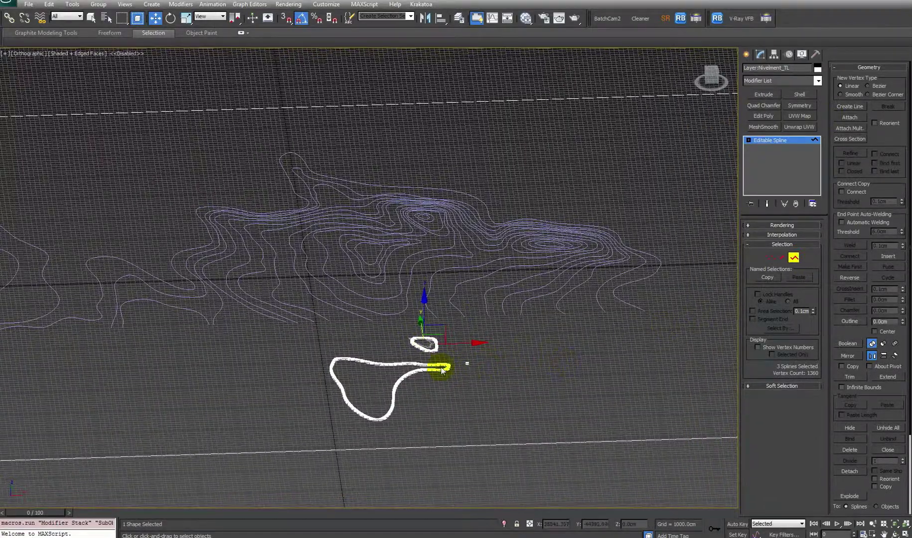
drag(534, 419, 240, 343)
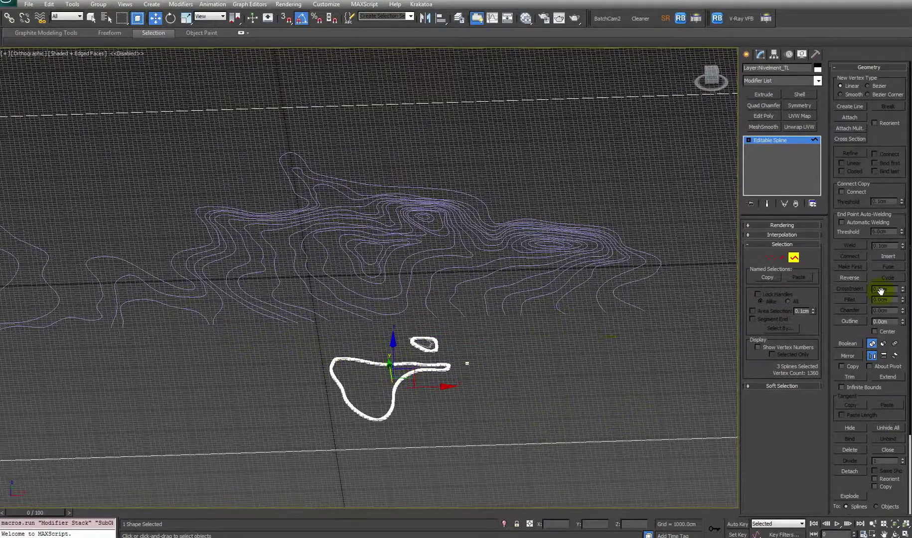
key(Delete)
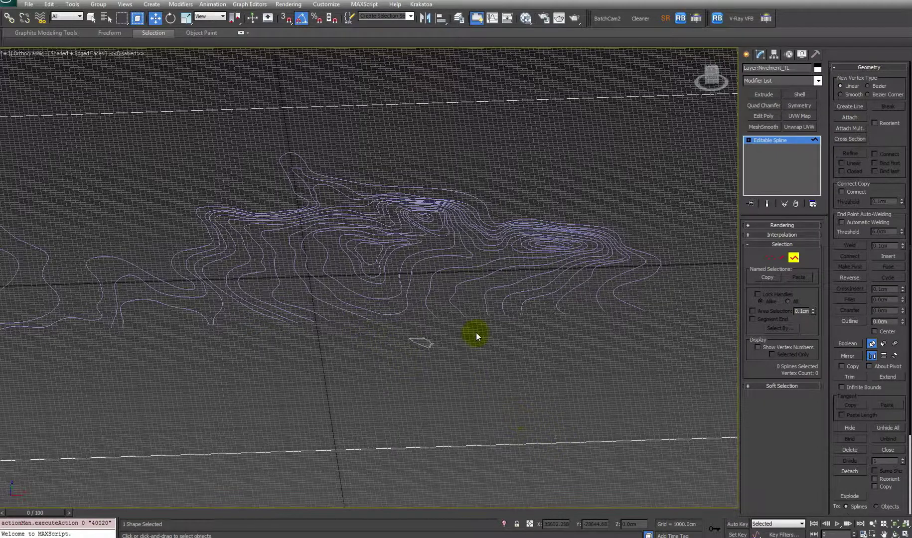
key(3)
key(Delete)
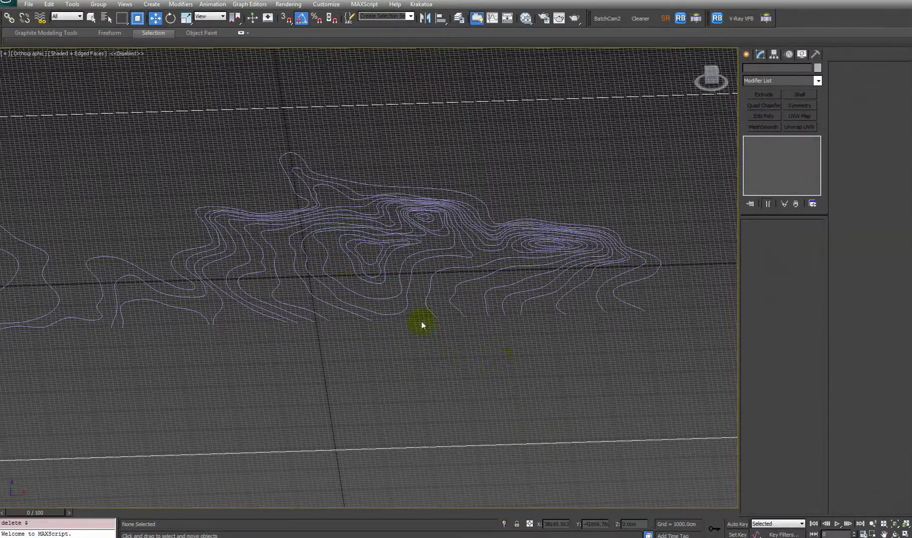
Step: Lower the Layer:0 contour shape back to the frame's level by setting its Z position to 0
click(344, 287)
scroll(316, 273, down, 3)
middle_drag(320, 271, 414, 272)
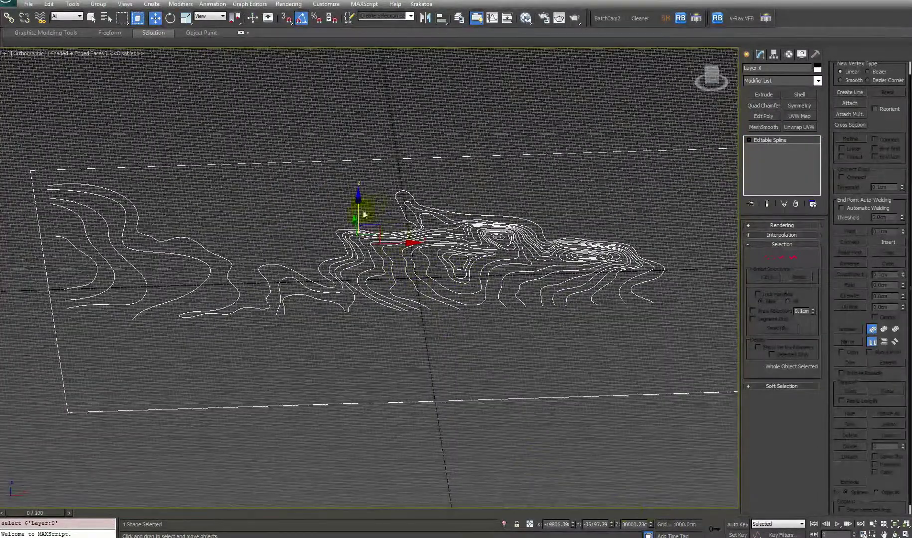
drag(361, 214, 362, 312)
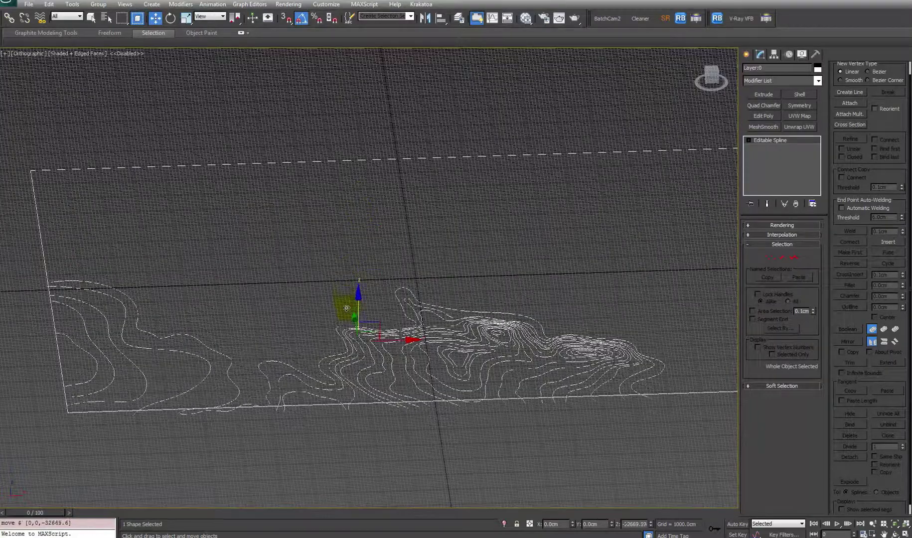
double_click(631, 525)
key(Return)
mouse_move(377, 335)
alt+middle_down()
mouse_move(391, 320)
mouse_move(381, 338)
mouse_move(405, 331)
mouse_move(379, 346)
mouse_move(389, 332)
alt+middle_up()
key(t)
scroll(406, 328, down, 4)
key(z)
scroll(378, 344, down, 2)
scroll(390, 330, up, 2)
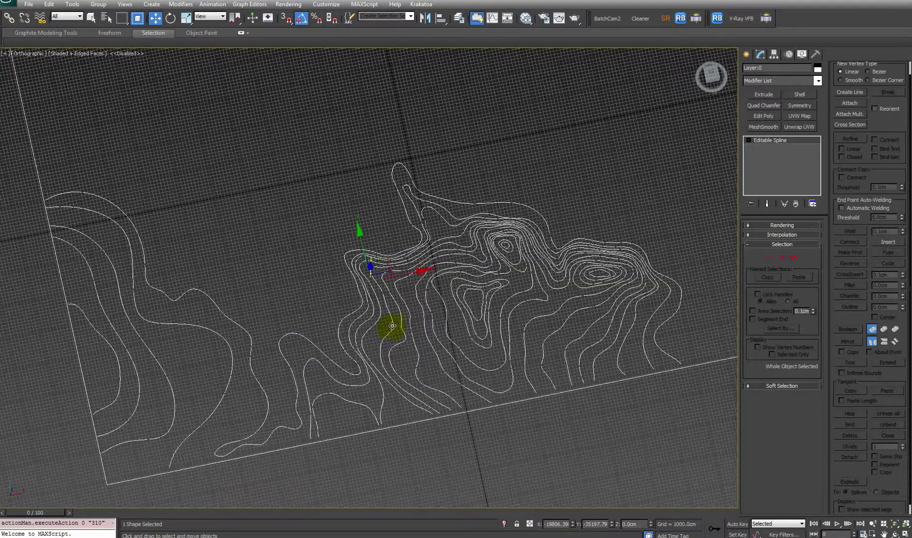
Step: Enter spline sub-object editing on the contour shape and show its splines in an angled Perspective view
key(3)
alt+middle_drag(399, 299, 333, 285)
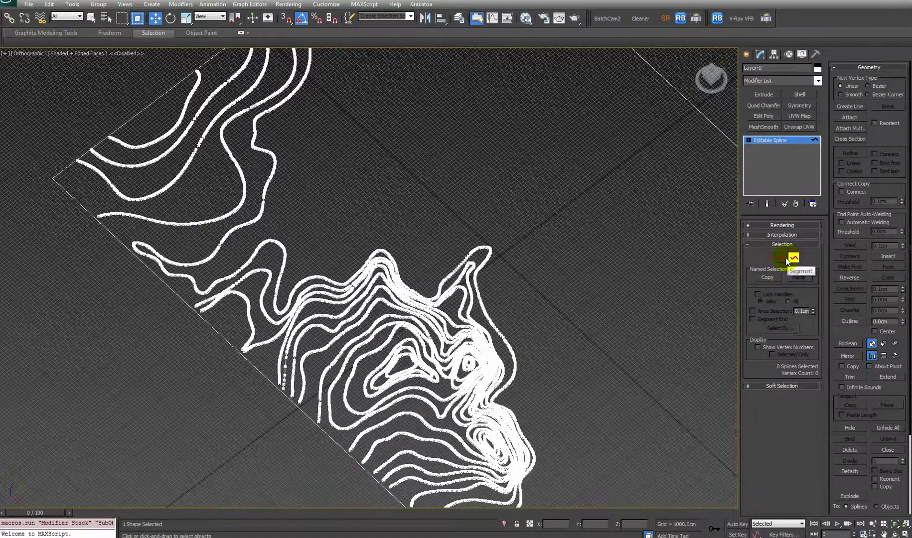
alt+middle_drag(597, 319, 560, 321)
key(p)
scroll(565, 286, up, 2)
key(z)
scroll(344, 339, up, 3)
alt+middle_drag(379, 313, 363, 316)
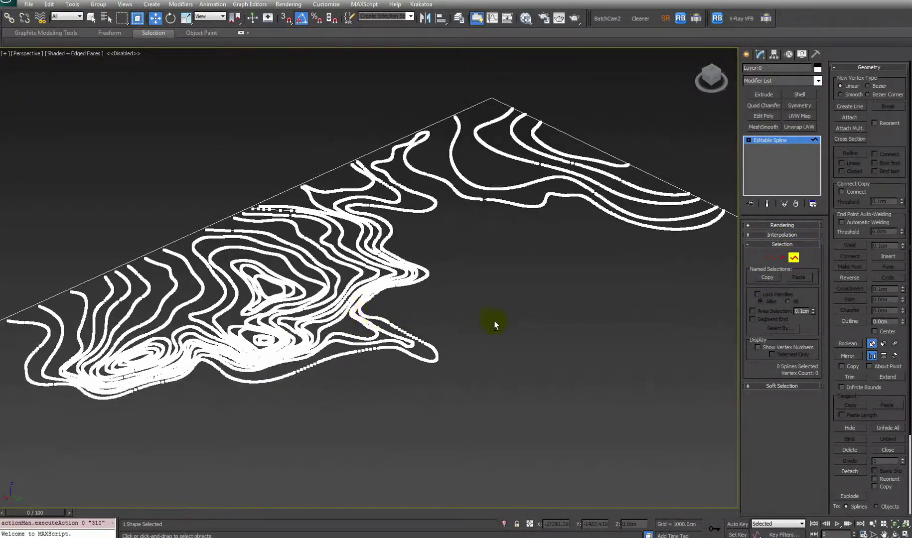
Step: Select all contour splines except the outermost one and try raising them along the Z axis
key(ctrl+a)
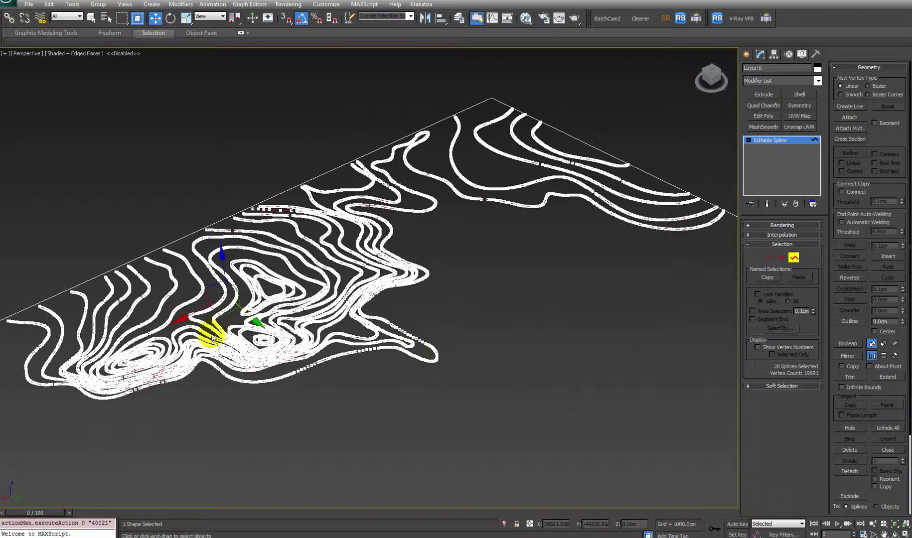
alt+middle_drag(356, 321, 312, 352)
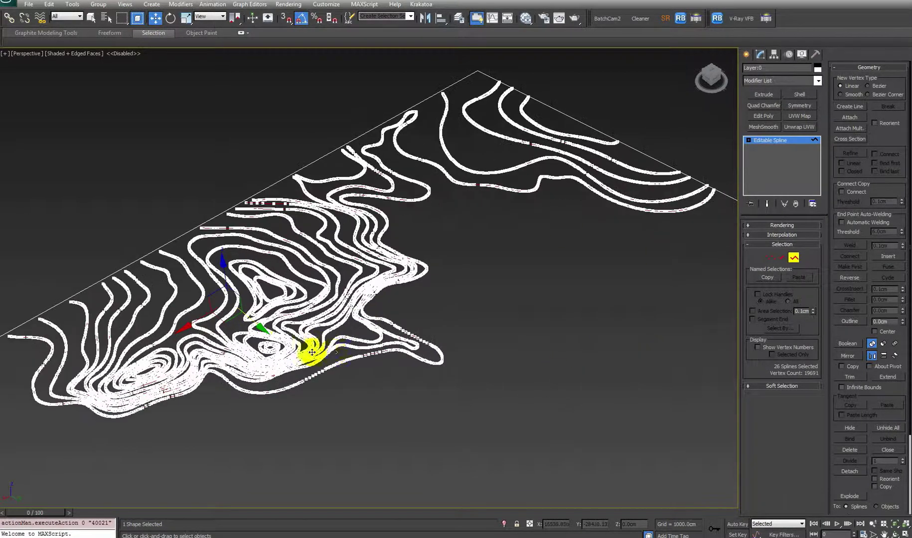
alt+click(436, 353)
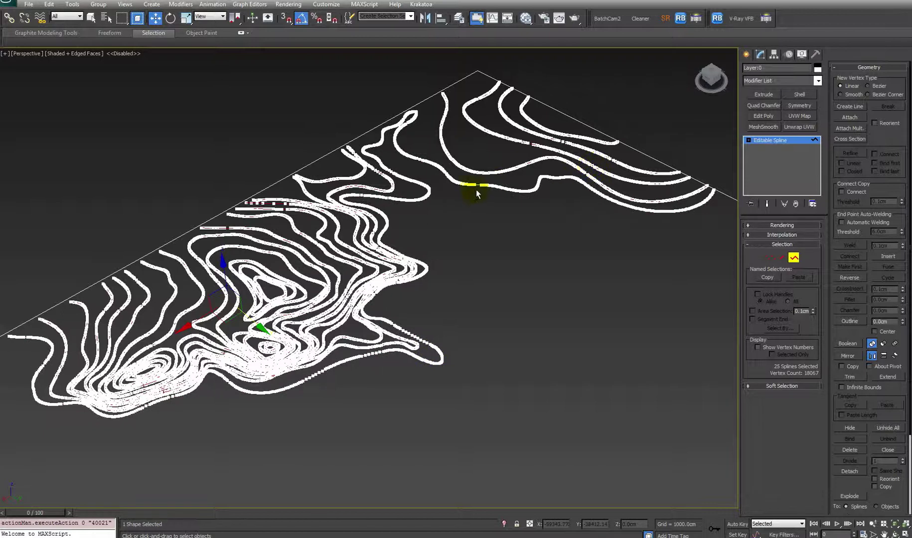
alt+middle_drag(491, 212, 238, 259)
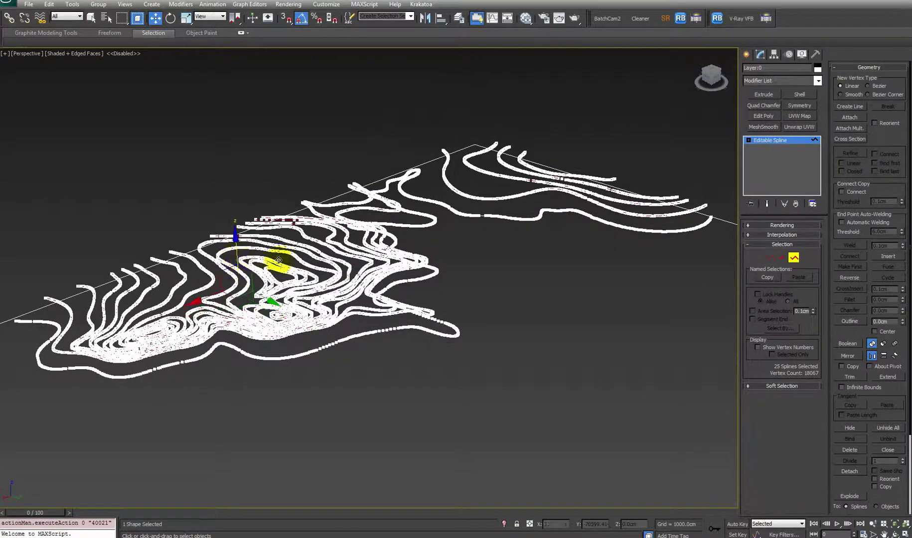
scroll(299, 263, up, 5)
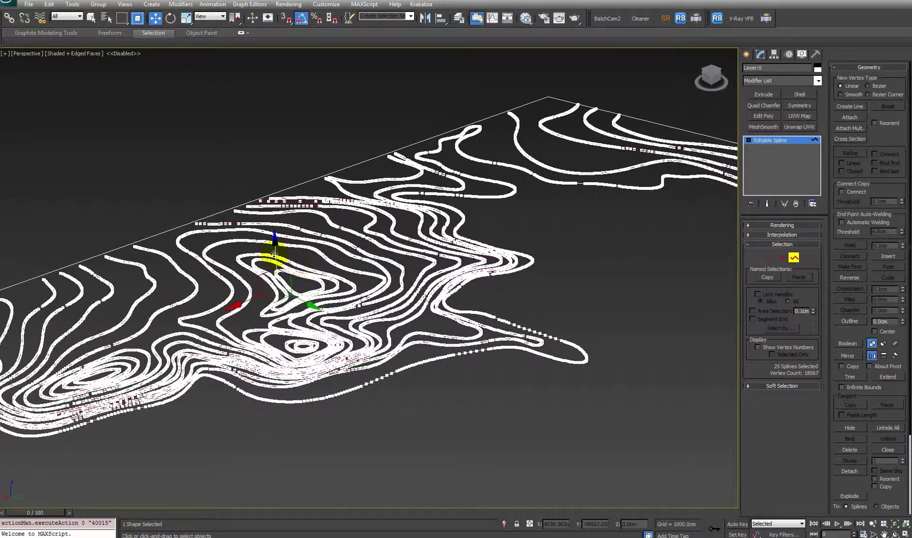
drag(274, 254, 274, 244)
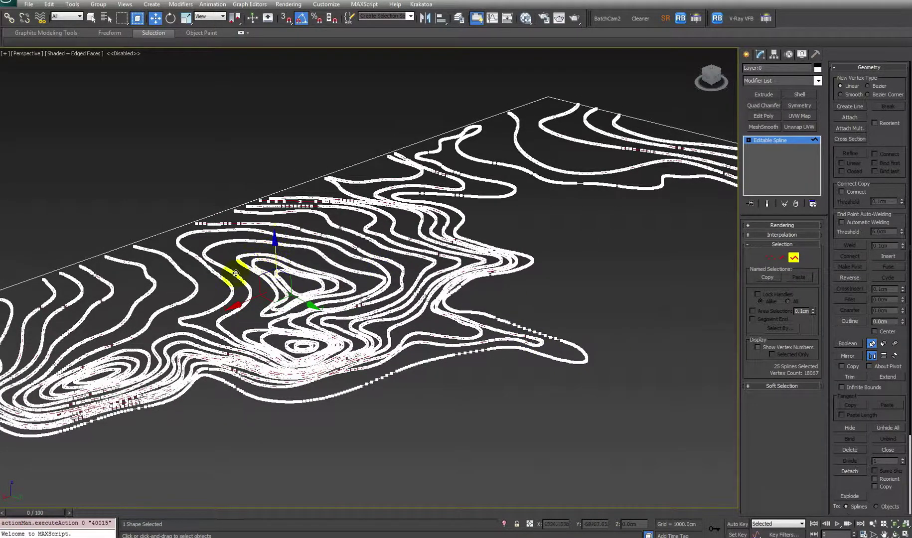
alt+middle_drag(236, 274, 87, 325)
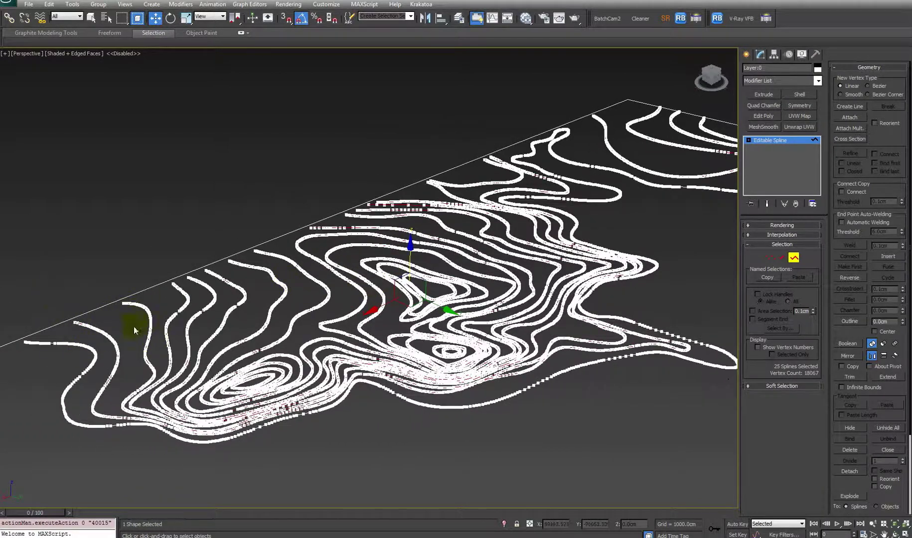
Step: Try stepping the contours upward along Z, leaving the next contour inward out of the selection for the second raise
ctrl+click(166, 337)
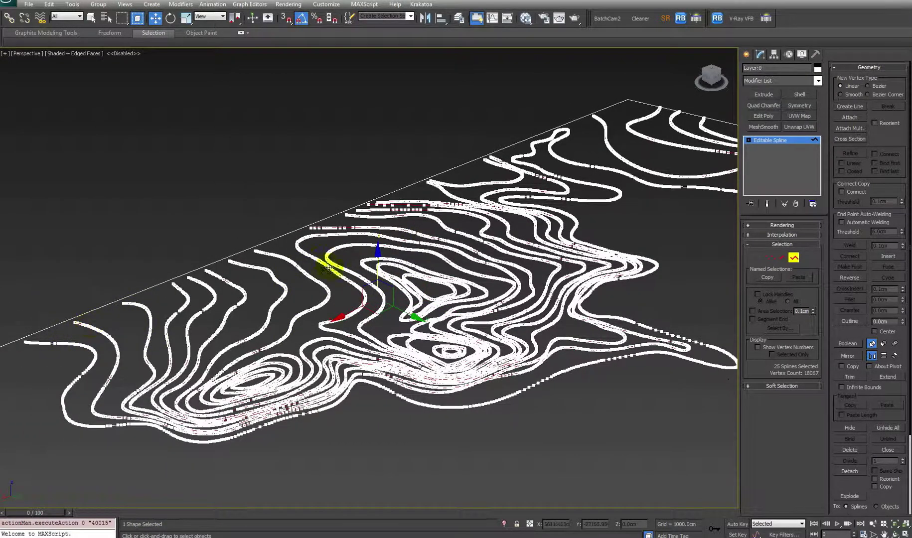
click(408, 316)
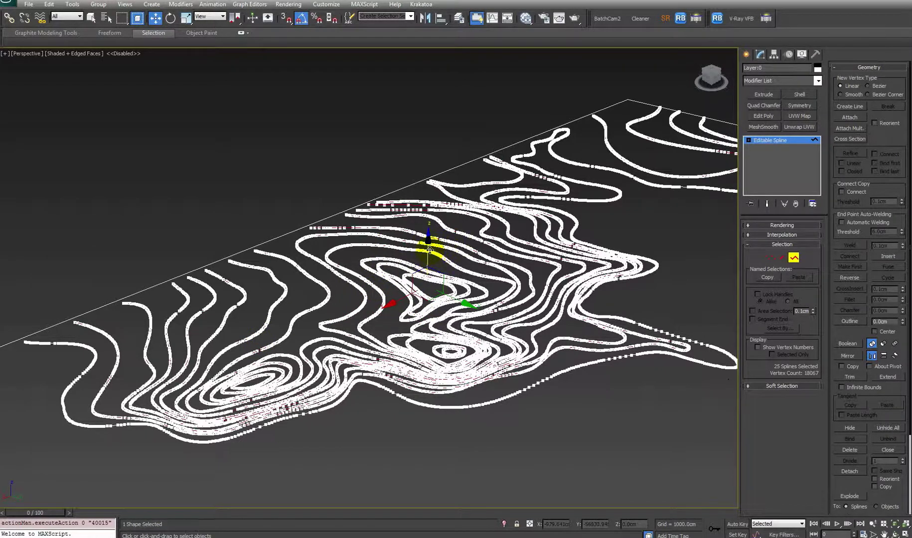
drag(426, 255, 427, 243)
alt+middle_drag(435, 290, 426, 256)
alt+middle_drag(359, 240, 381, 271)
drag(401, 241, 400, 226)
alt+middle_drag(464, 278, 289, 282)
alt+middle_drag(603, 280, 544, 268)
alt+middle_drag(491, 279, 549, 301)
middle_drag(329, 295, 522, 295)
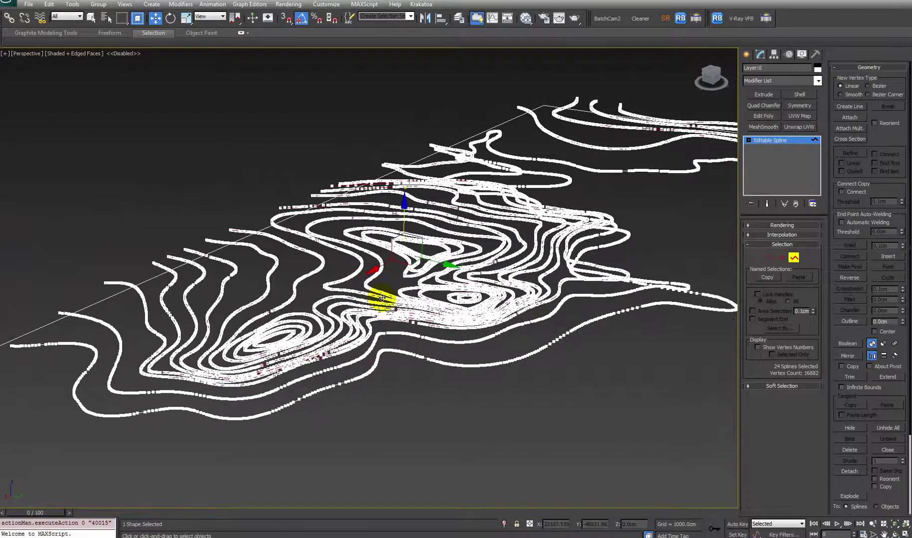
ctrl+click(342, 299)
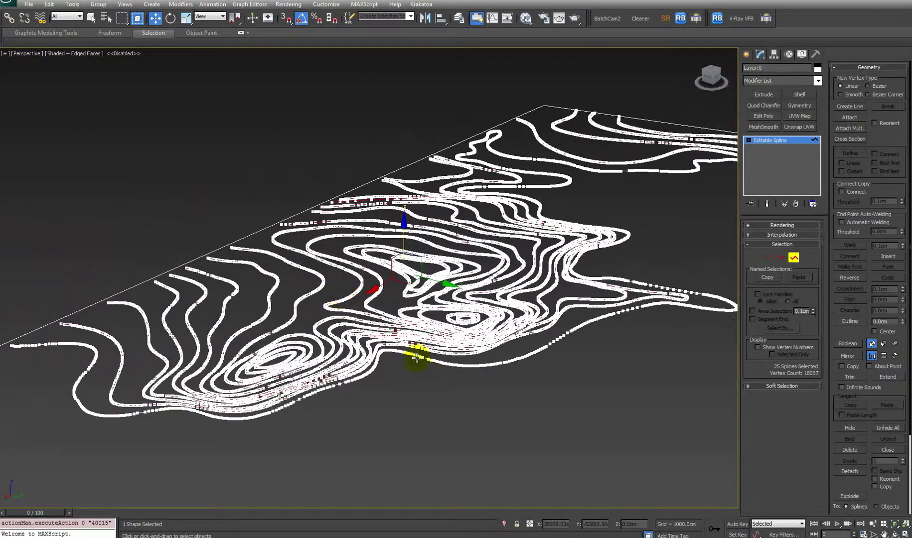
Step: Select the next contour inward from the outermost spline and raise it by setting its Z position to 2000 cm
alt+middle_drag(401, 358, 375, 358)
middle_drag(183, 343, 167, 312)
click(148, 323)
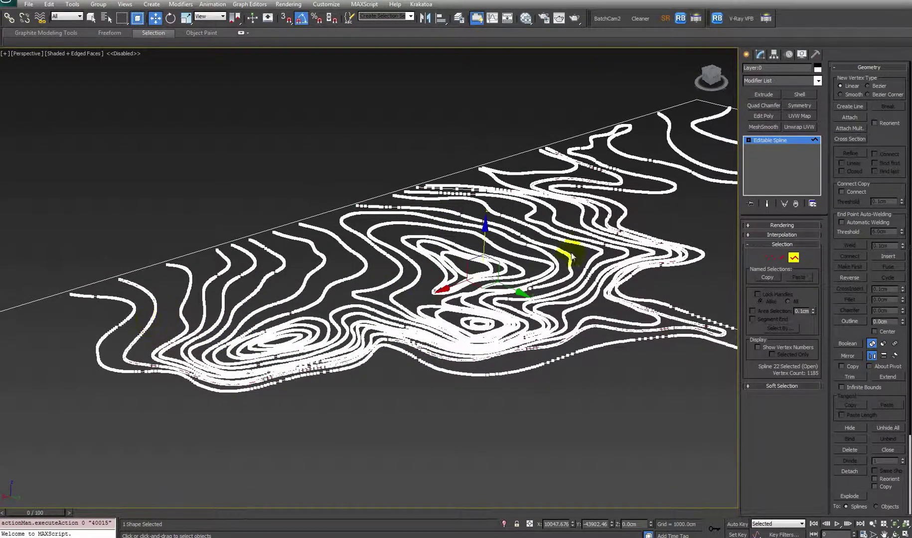
middle_drag(586, 247, 529, 251)
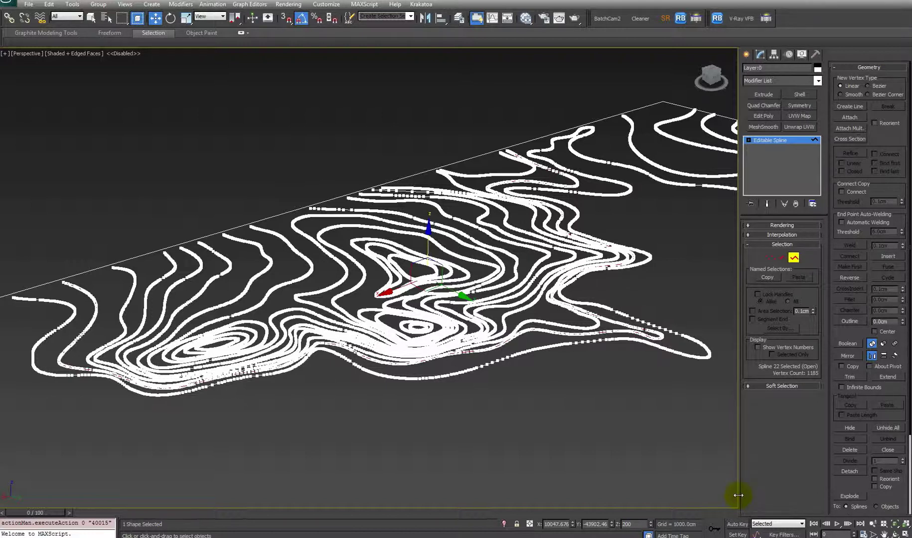
key(Return)
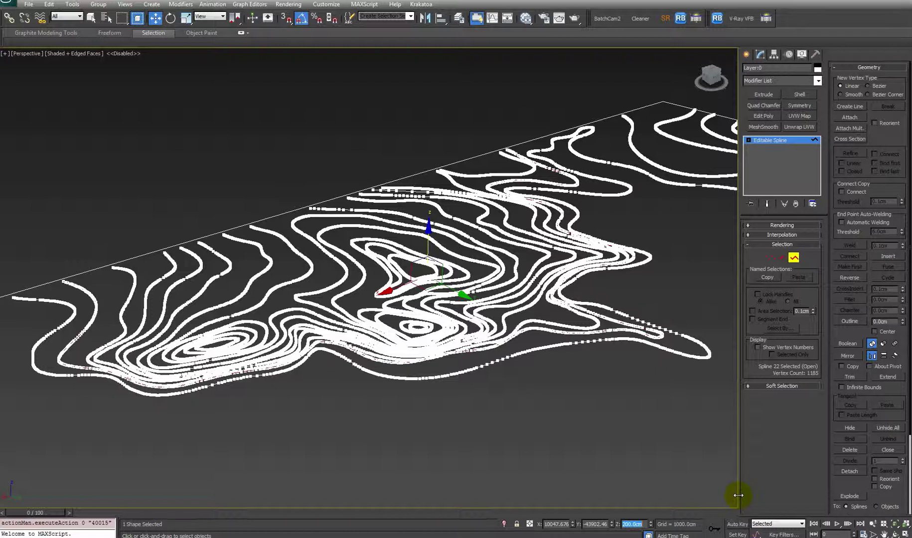
key(Return)
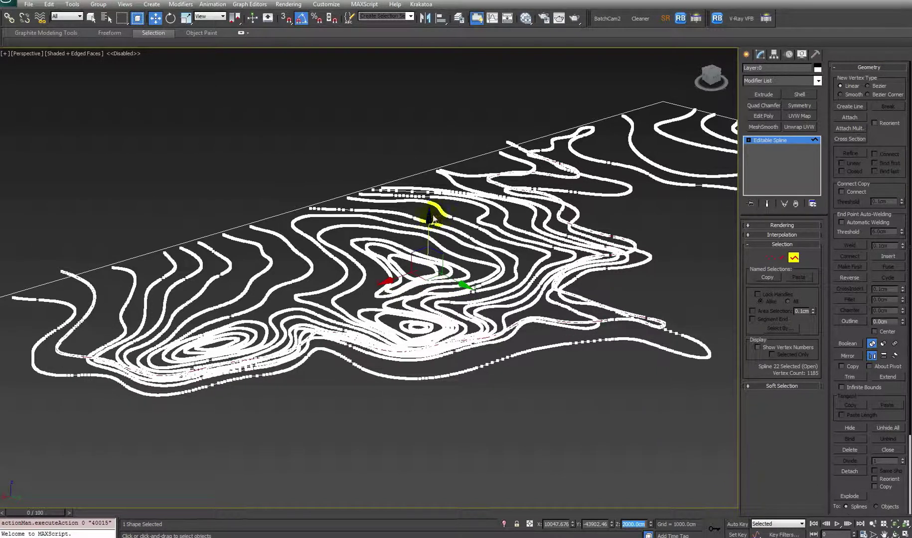
alt+middle_drag(557, 240, 200, 292)
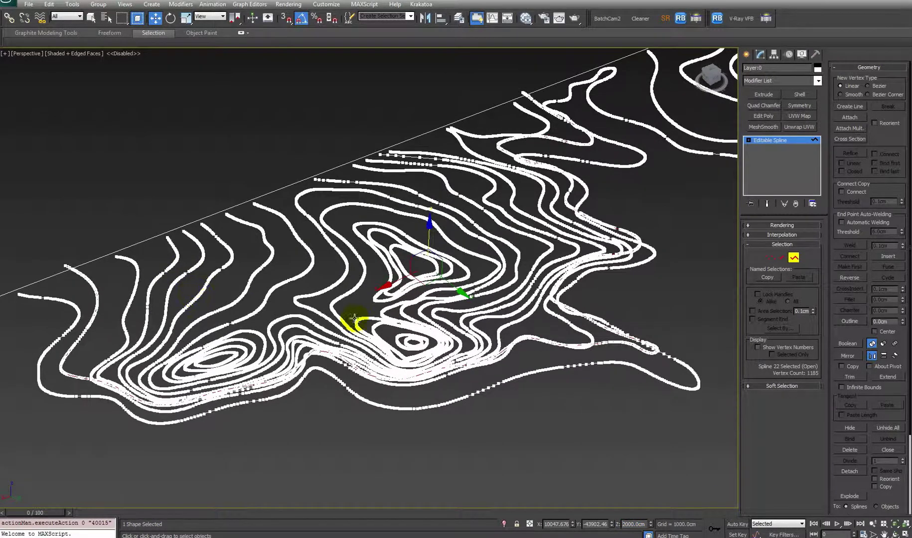
scroll(627, 319, down, 5)
scroll(519, 311, up, 3)
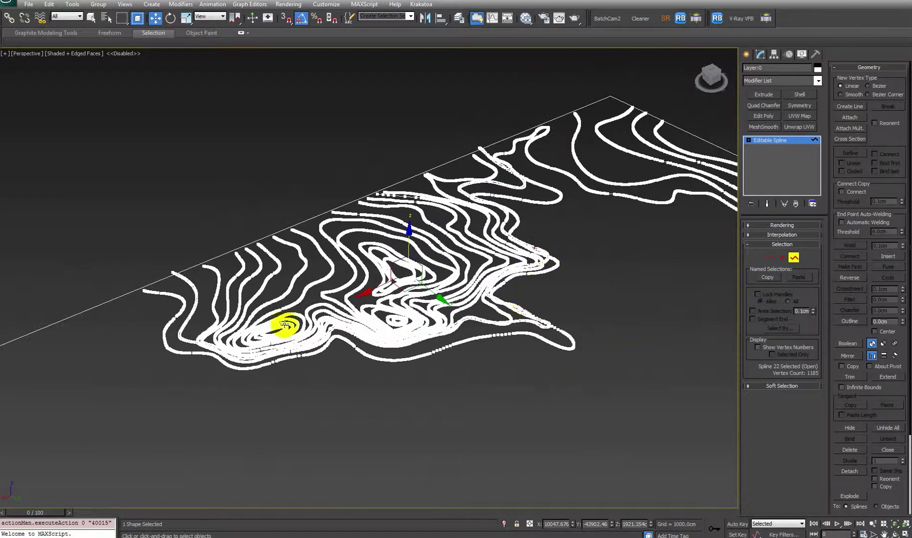
Step: Exclude the third contour inward from the selection and raise the remaining inner splines another level along Z
click(217, 300)
scroll(574, 329, down, 3)
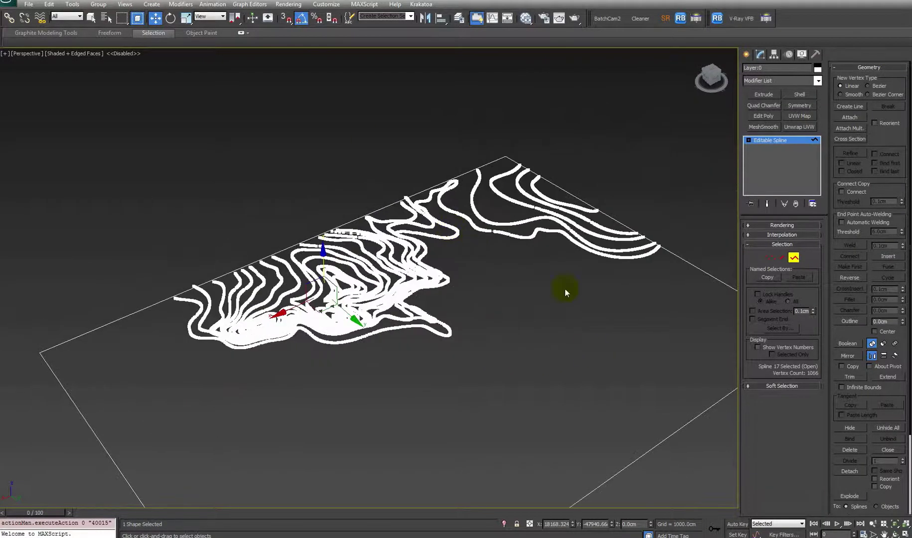
drag(125, 124, 123, 124)
scroll(204, 224, up, 4)
middle_drag(172, 385, 302, 325)
alt+drag(87, 336, 86, 335)
alt+middle_drag(209, 313, 216, 291)
alt+middle_drag(376, 194, 237, 206)
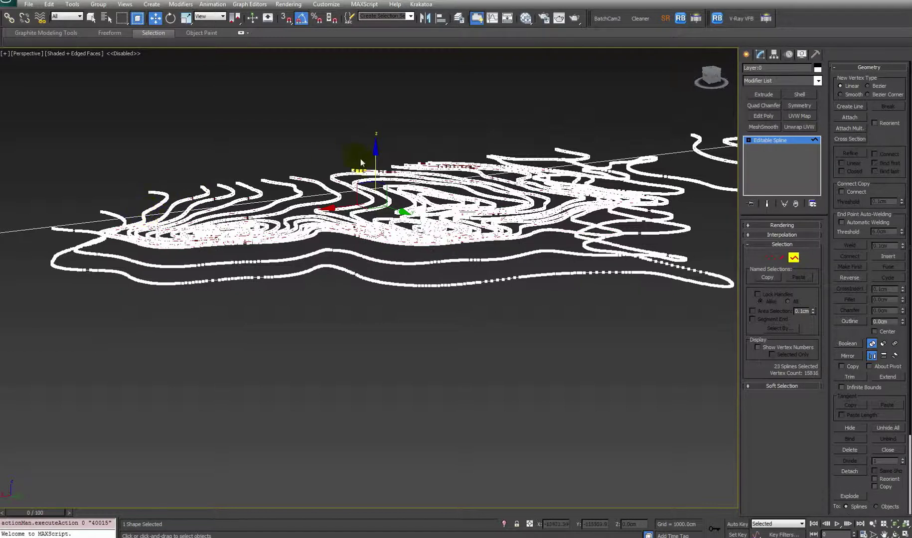
drag(376, 167, 376, 154)
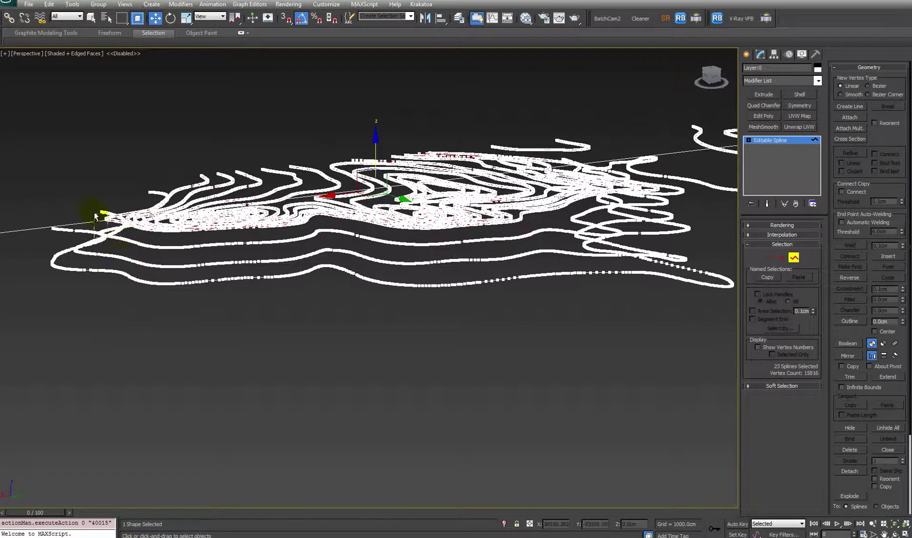
Step: Keep removing the lowest contours of the main hill from the selection and raise the remaining splines along Z level by level
alt+middle_drag(381, 161, 165, 248)
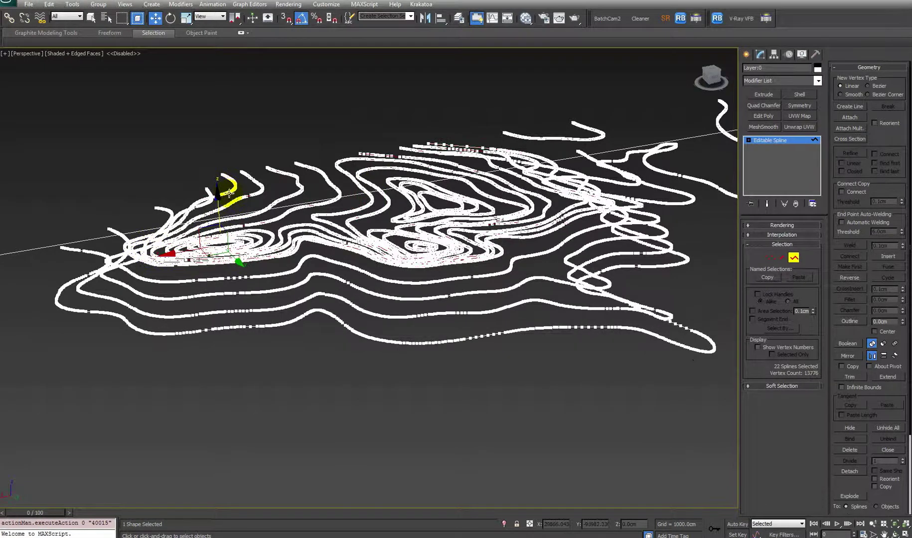
drag(221, 205, 222, 186)
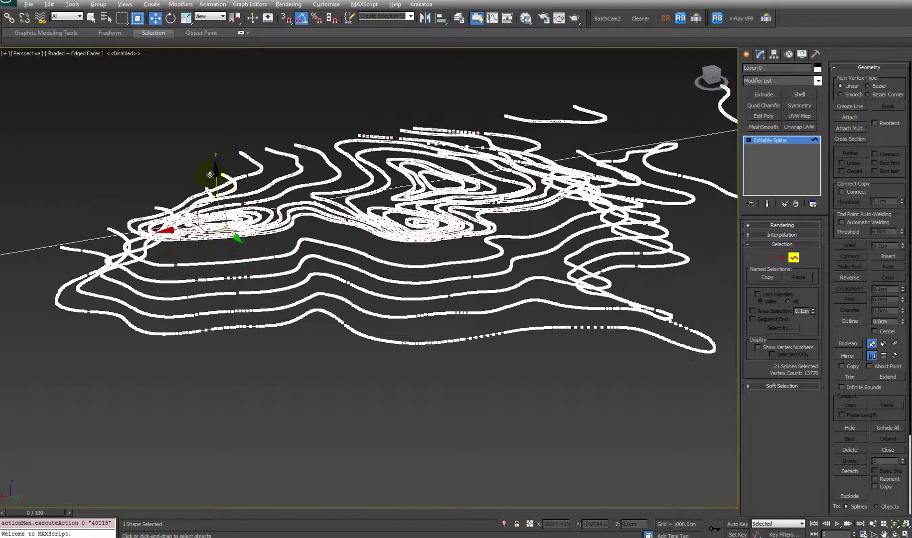
mouse_move(205, 191)
alt+middle_down()
mouse_move(187, 197)
mouse_move(214, 203)
alt+middle_up()
alt+drag(256, 201, 176, 152)
alt+middle_drag(248, 177, 282, 159)
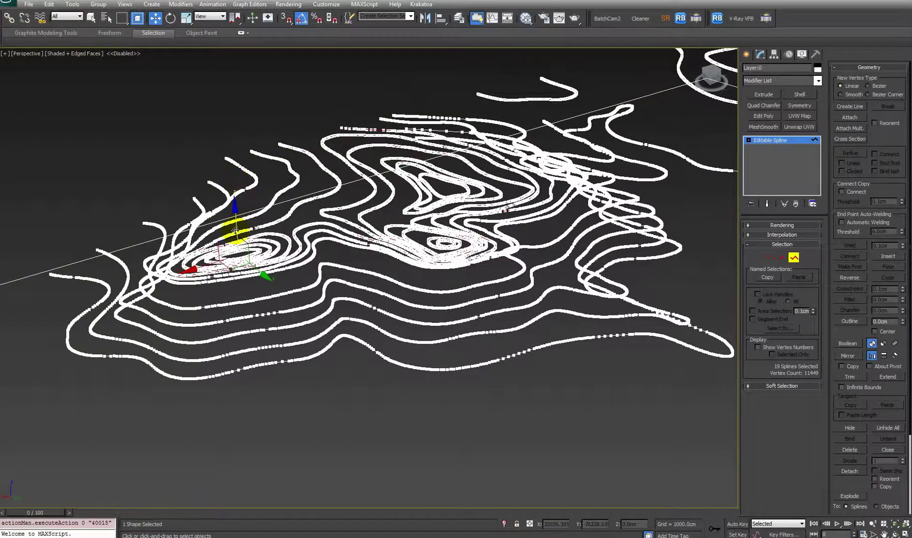
drag(236, 230, 237, 220)
Step: Deselect the separate far hill's contour splines and delete the remaining selected inner splines of the main hill
alt+middle_drag(420, 227, 375, 229)
scroll(507, 181, down, 5)
alt+middle_drag(507, 184, 398, 195)
scroll(535, 169, up, 4)
middle_drag(629, 206, 578, 216)
scroll(578, 216, down, 2)
alt+middle_drag(376, 252, 378, 251)
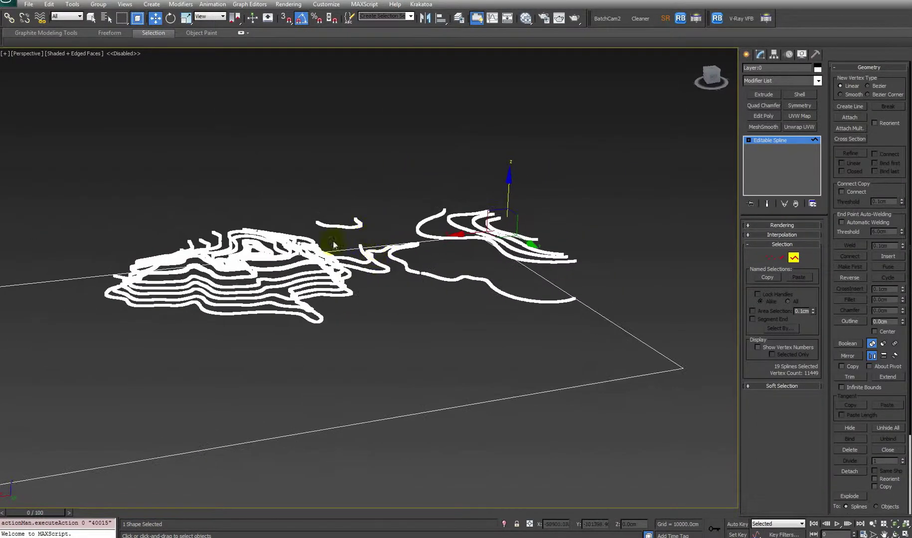
alt+drag(403, 177, 615, 333)
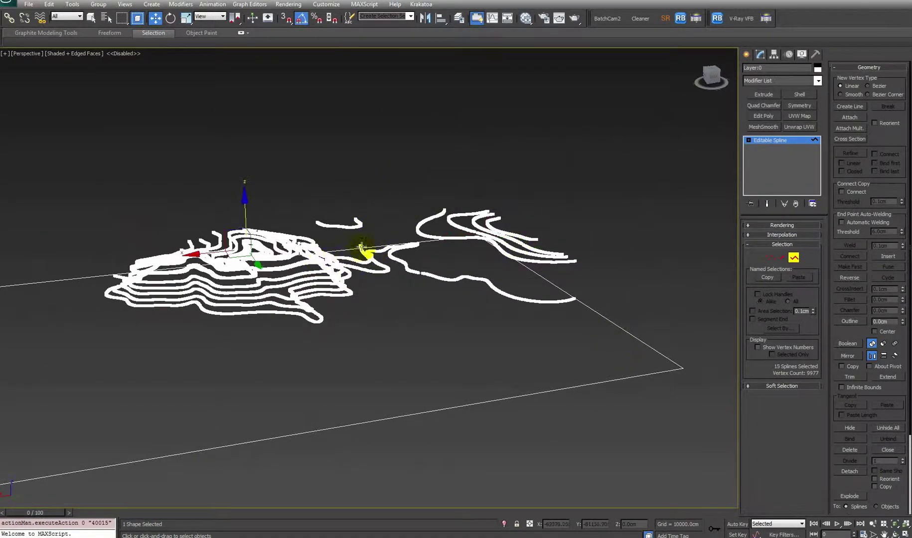
key(Delete)
Step: Select the far hill's floating contour splines and lower them to just above its outermost contour
scroll(360, 241, up, 3)
alt+middle_drag(363, 241, 373, 251)
middle_drag(592, 235, 506, 205)
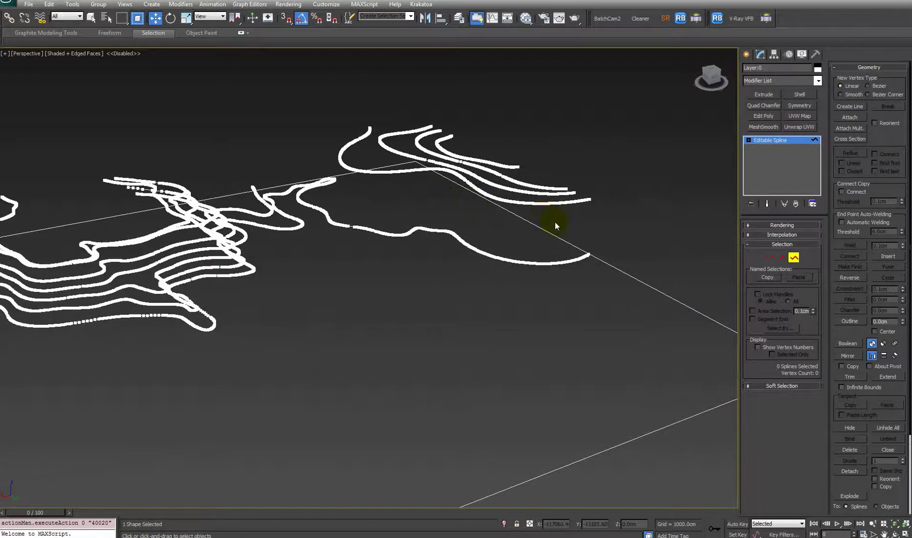
drag(548, 214, 463, 104)
alt+middle_drag(481, 125, 479, 116)
drag(479, 117, 340, 244)
alt+middle_drag(389, 206, 390, 219)
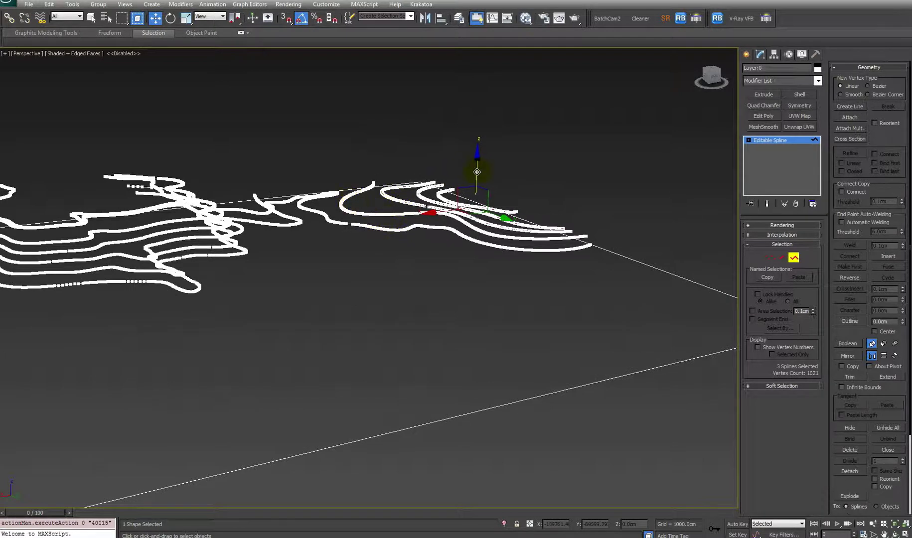
Step: Raise the far hill's inner contours along Z in successive levels up to the innermost spline, and exit spline editing
alt+middle_drag(461, 188, 409, 236)
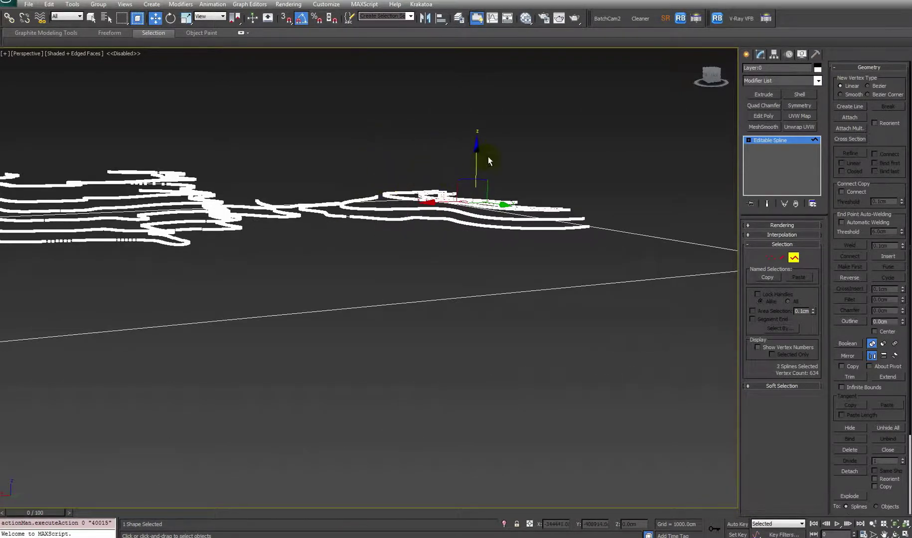
drag(477, 164, 475, 156)
alt+middle_drag(548, 219, 552, 236)
drag(564, 262, 541, 220)
alt+middle_drag(473, 157, 461, 257)
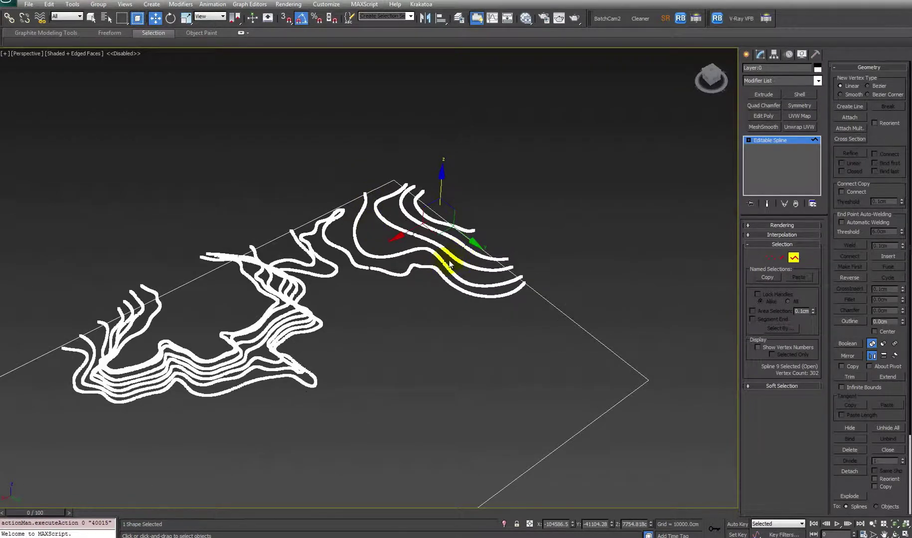
click(410, 391)
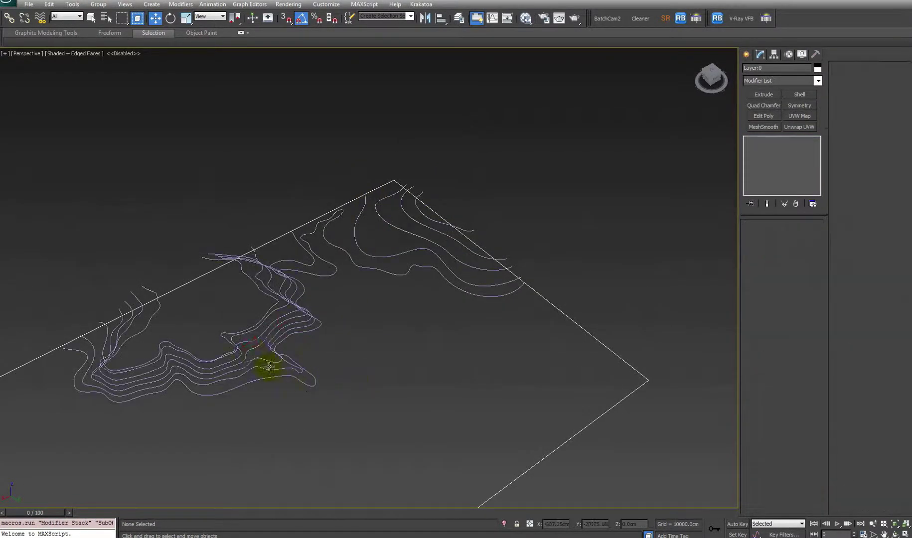
Step: Create a Terrain compound object from the whole contour shape in the Top view and show it at an angle
click(234, 336)
key(t)
key(z)
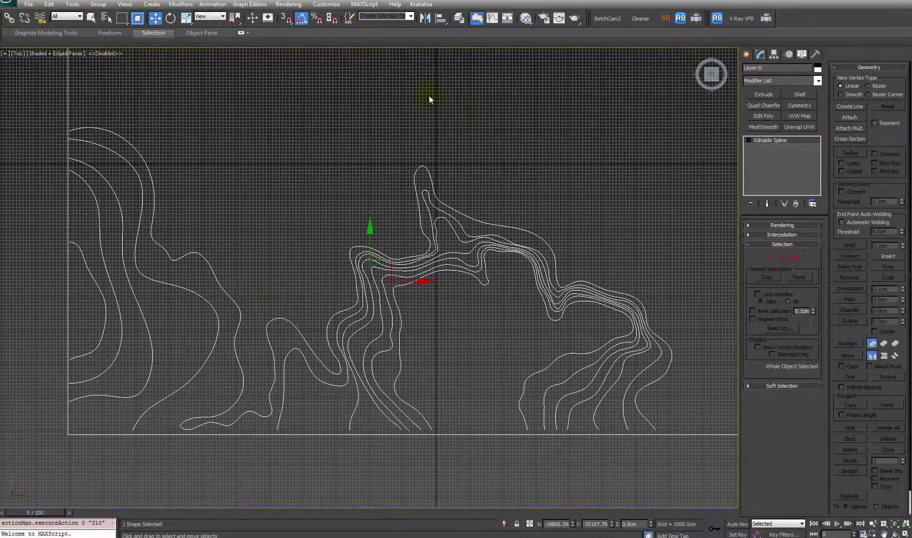
click(749, 56)
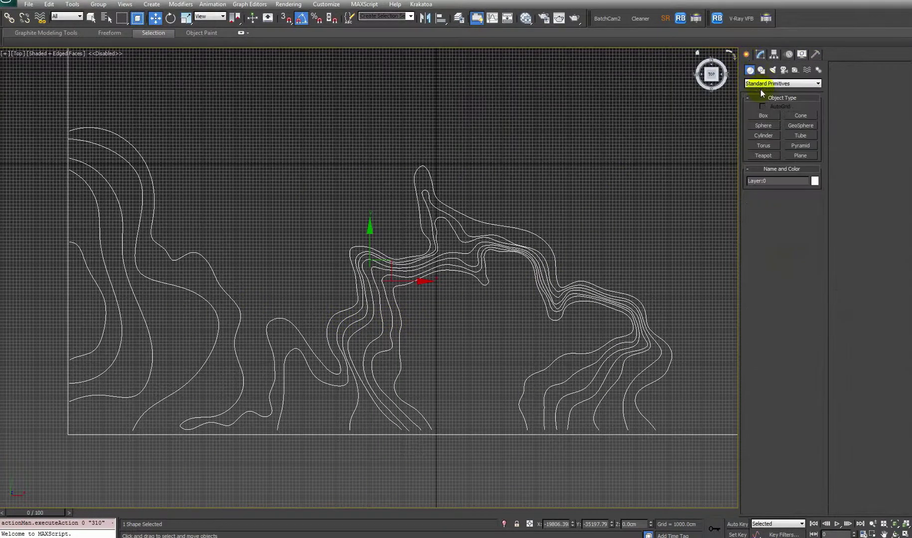
click(761, 84)
click(765, 103)
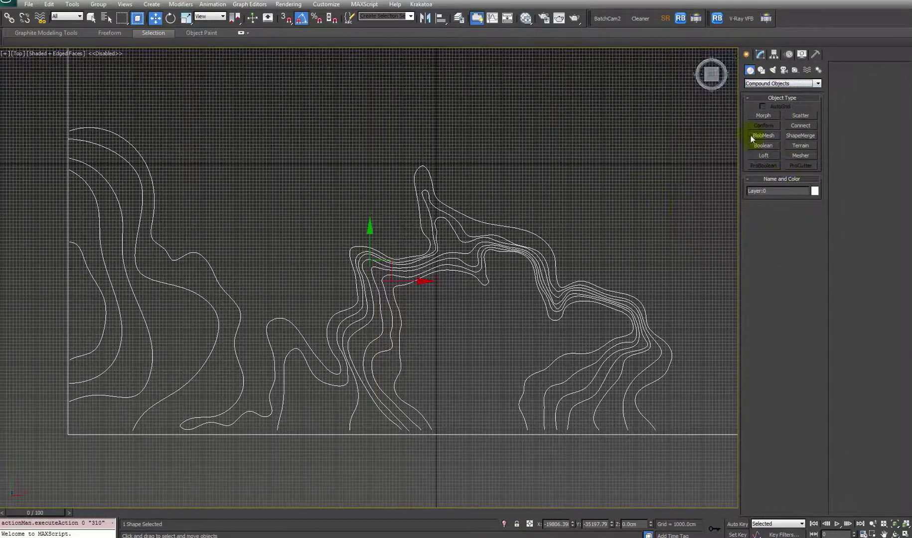
click(799, 145)
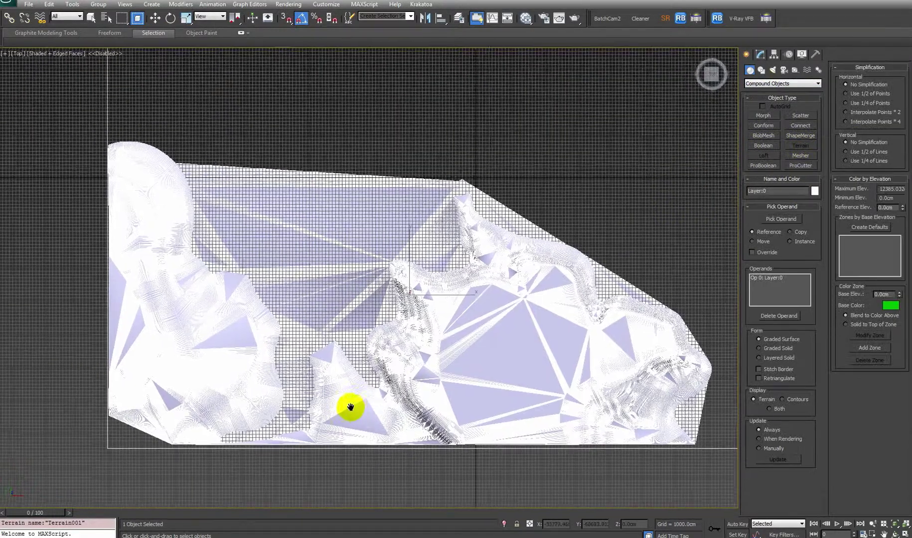
alt+middle_drag(351, 408, 515, 330)
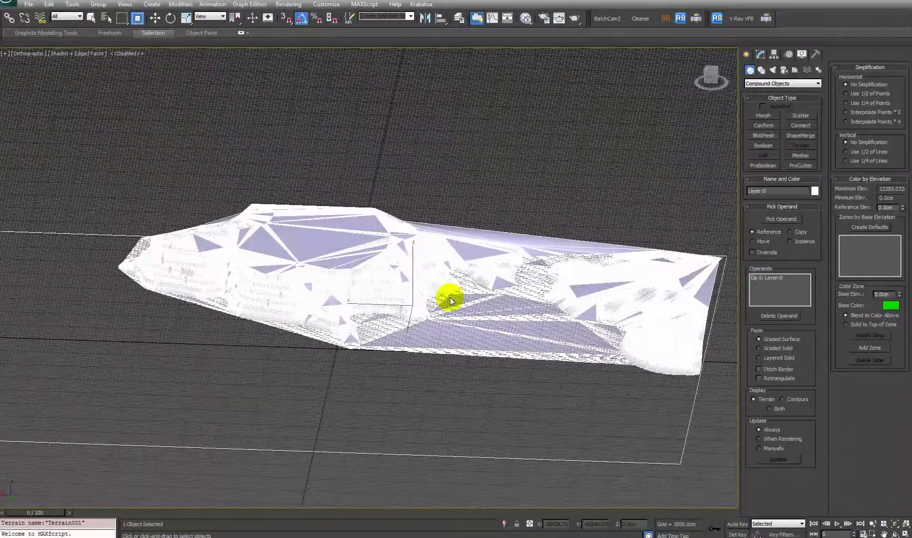
Step: Convert the Terrain object to Editable Poly in the Top view
key(t)
key(z)
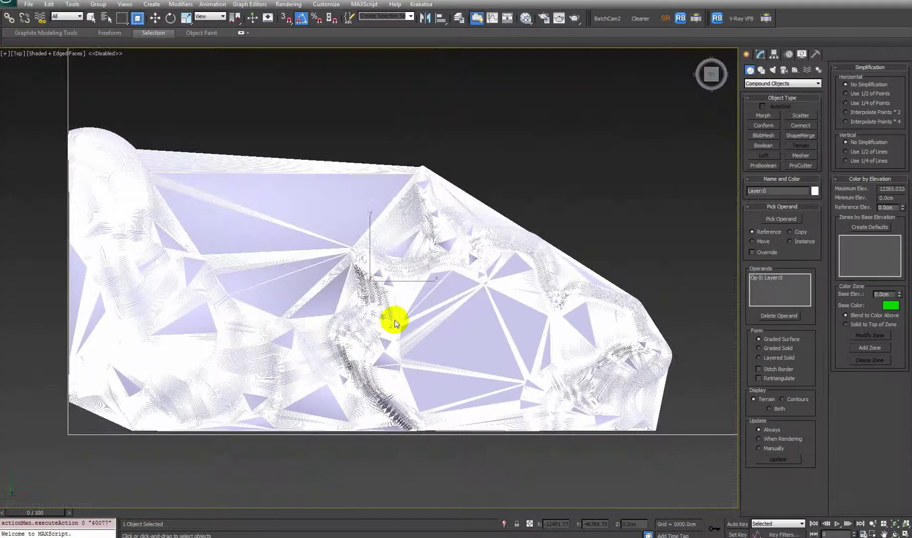
mouse_move(424, 287)
alt+middle_down()
mouse_move(438, 320)
mouse_move(564, 265)
mouse_move(407, 265)
mouse_move(375, 311)
mouse_move(407, 297)
mouse_move(373, 346)
mouse_move(394, 313)
mouse_move(373, 316)
mouse_move(346, 284)
mouse_move(338, 311)
mouse_move(268, 314)
mouse_move(326, 306)
mouse_move(430, 246)
mouse_move(434, 295)
mouse_move(426, 291)
mouse_move(421, 308)
alt+middle_up()
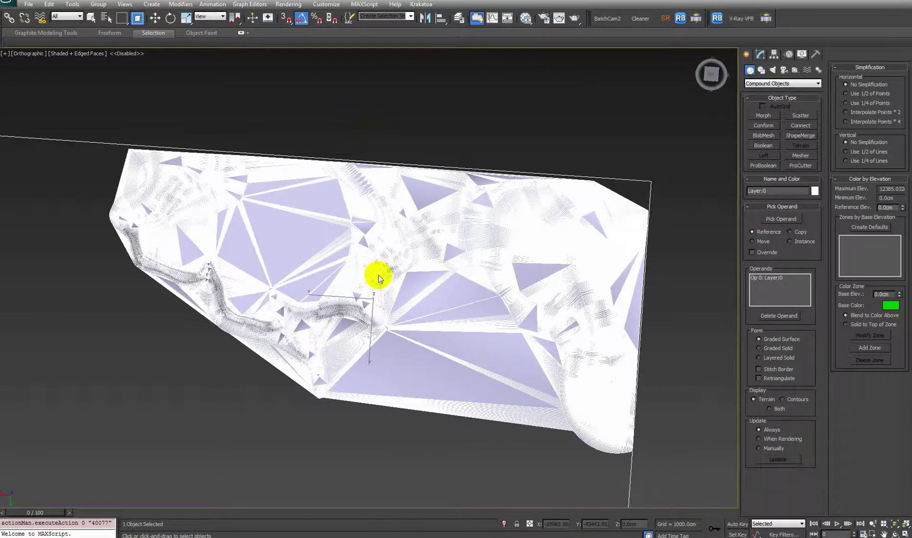
key(t)
key(z)
key(w)
key(F3)
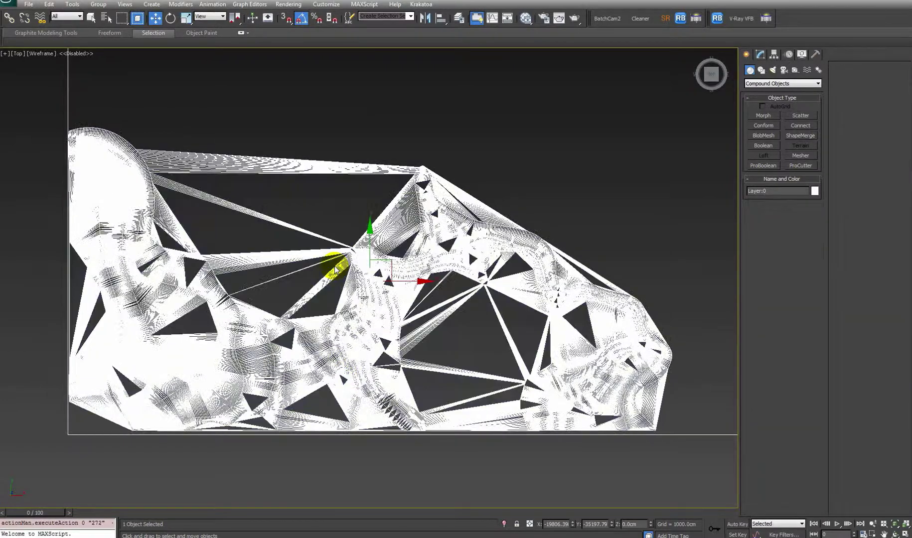
right_click(334, 267)
mouse_move(387, 353)
click(436, 362)
key(F3)
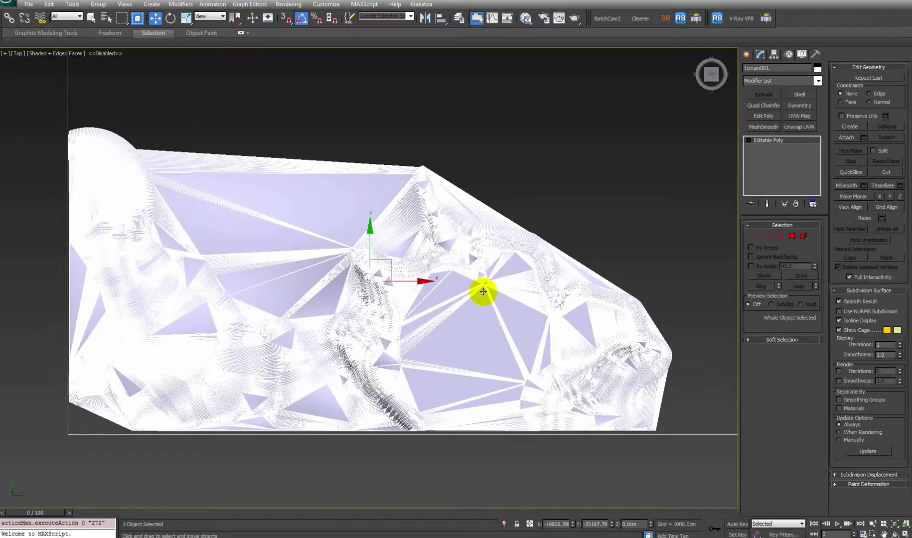
Step: Create a plane about 162716 by 232615 cm in the Top view, covering the rectangle around the contours
middle_drag(483, 292, 476, 343)
key(shift+f)
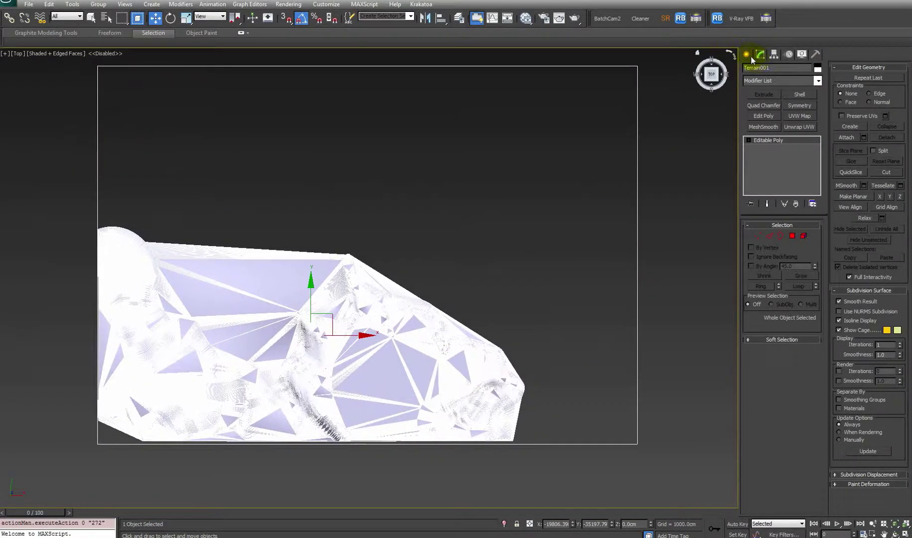
click(747, 55)
click(766, 85)
click(768, 90)
click(801, 156)
scroll(497, 253, down, 3)
scroll(195, 129, up, 2)
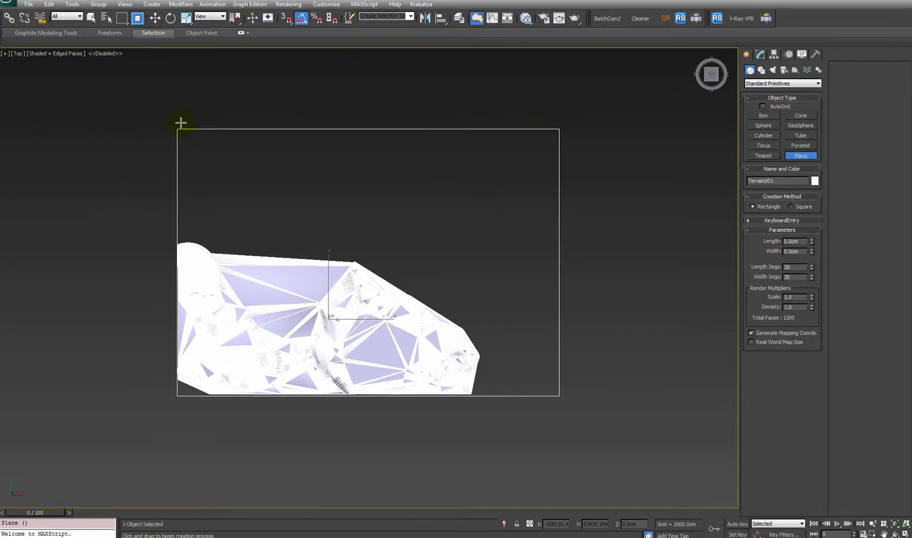
mouse_move(174, 128)
mouse_down()
mouse_move(295, 224)
mouse_move(550, 351)
mouse_move(570, 398)
mouse_move(561, 398)
mouse_up()
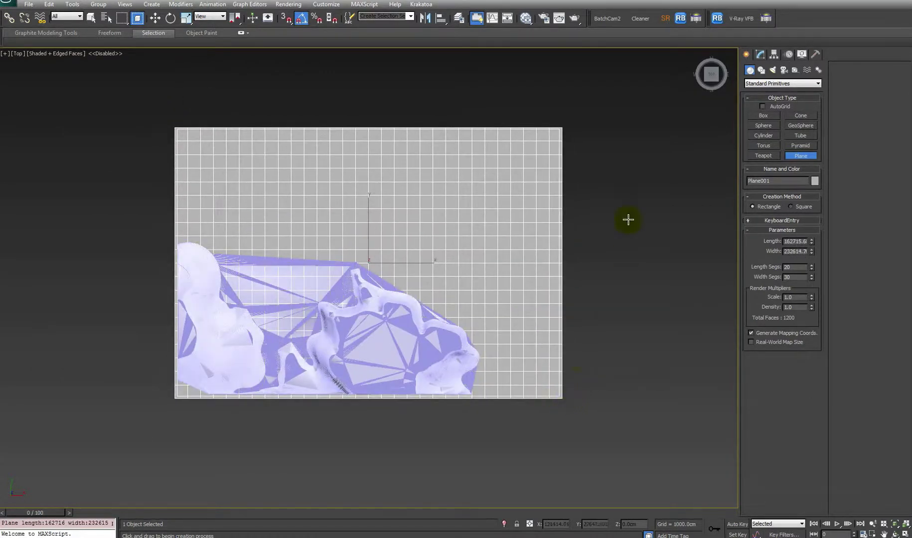
key(w)
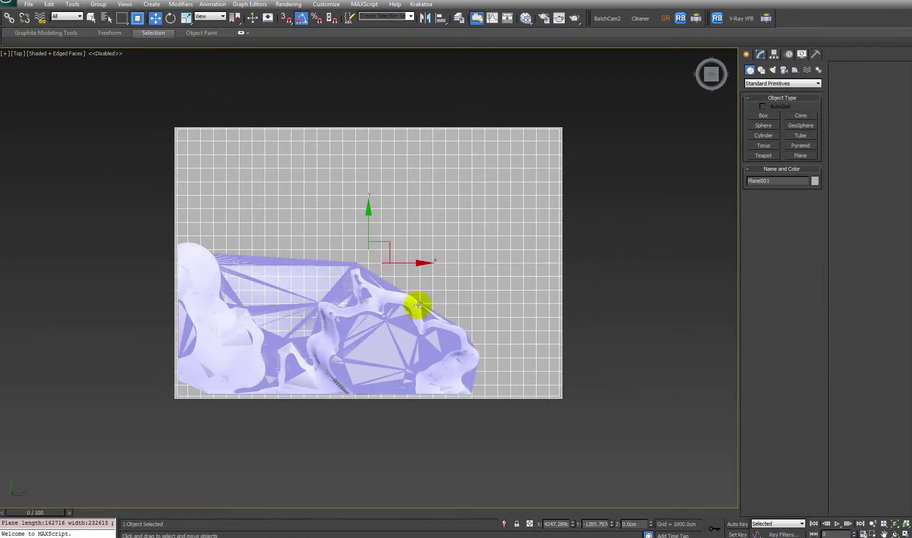
Step: Raise the plane about 47437 cm along Z so it floats above the terrain
alt+middle_drag(418, 304, 377, 231)
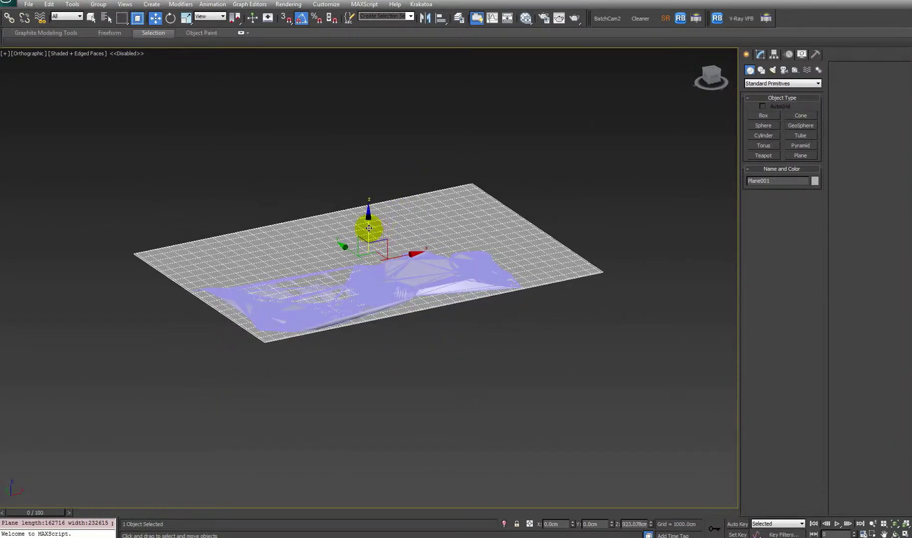
drag(369, 224, 373, 159)
alt+middle_drag(372, 160, 421, 165)
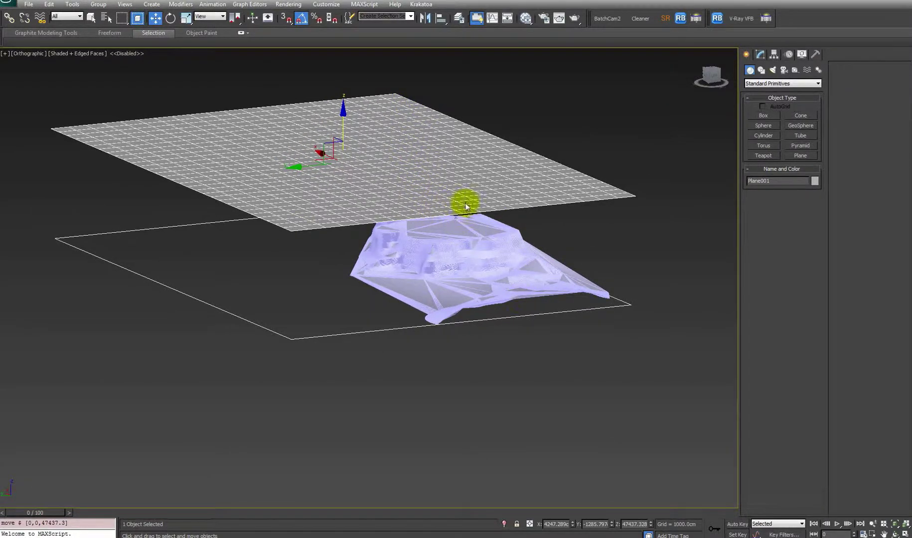
alt+middle_drag(419, 254, 478, 315)
scroll(428, 328, down, 1)
Step: Select the terrain mesh's outer border in the Top view and scale it outward
click(421, 313)
scroll(422, 314, up, 3)
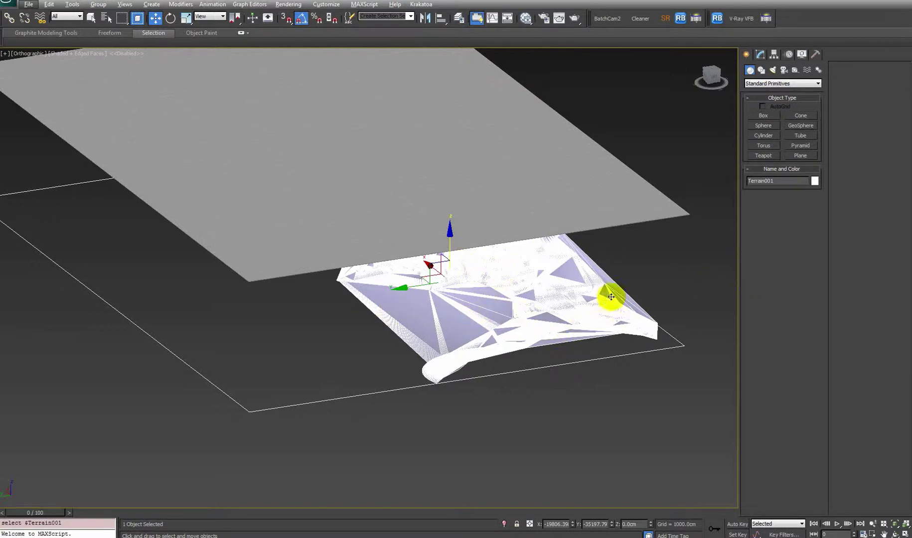
alt+middle_drag(611, 298, 471, 284)
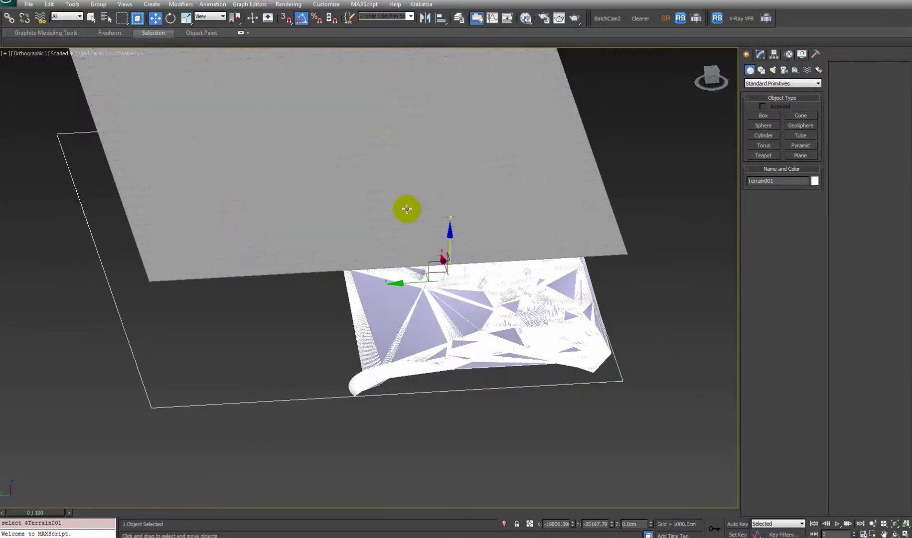
key(t)
key(F3)
scroll(361, 280, down, 3)
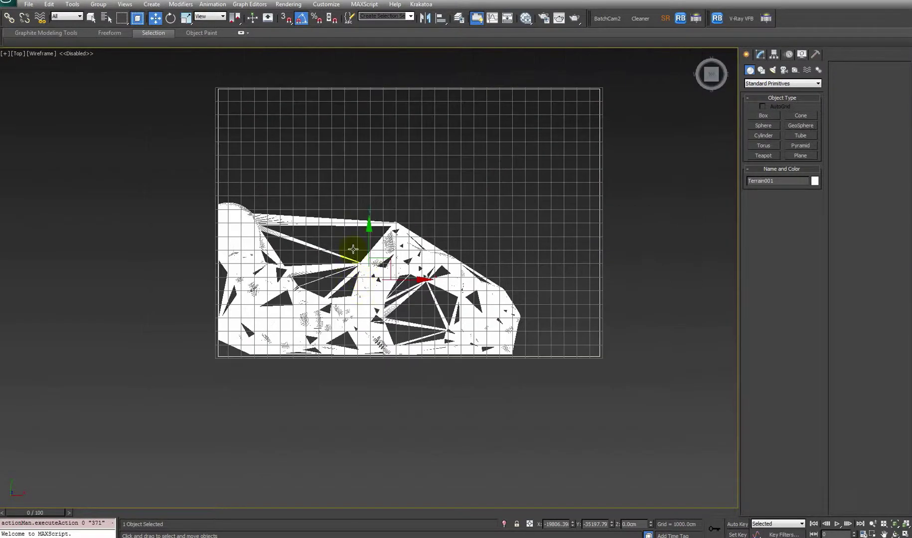
scroll(389, 219, up, 2)
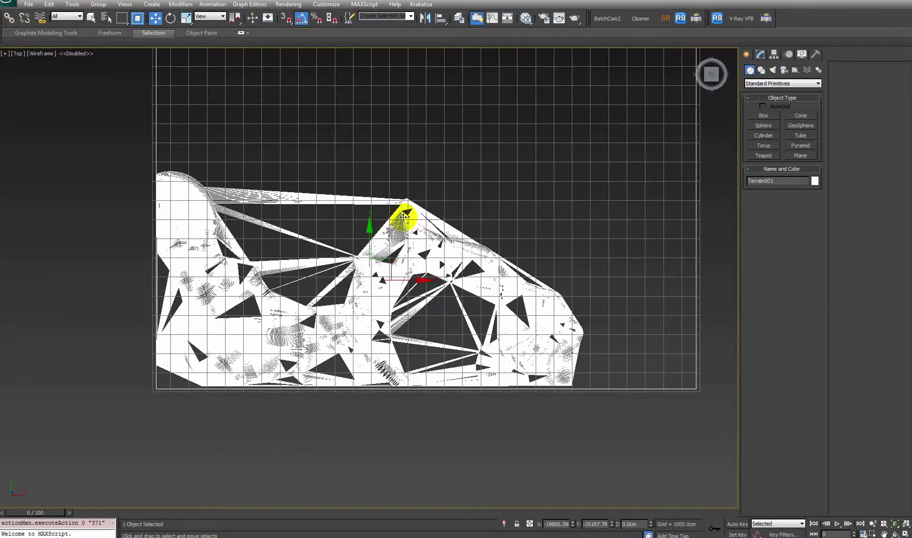
click(760, 54)
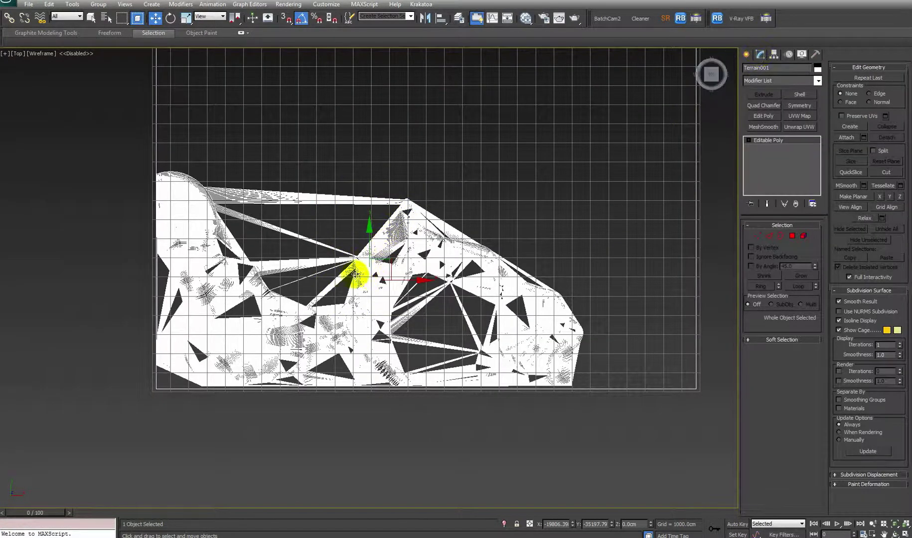
click(781, 236)
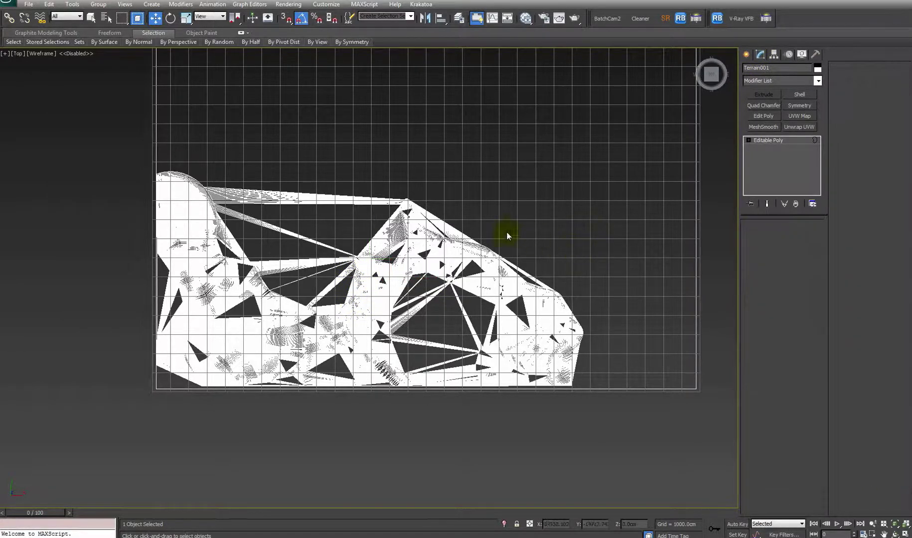
click(372, 198)
scroll(372, 196, down, 2)
key(r)
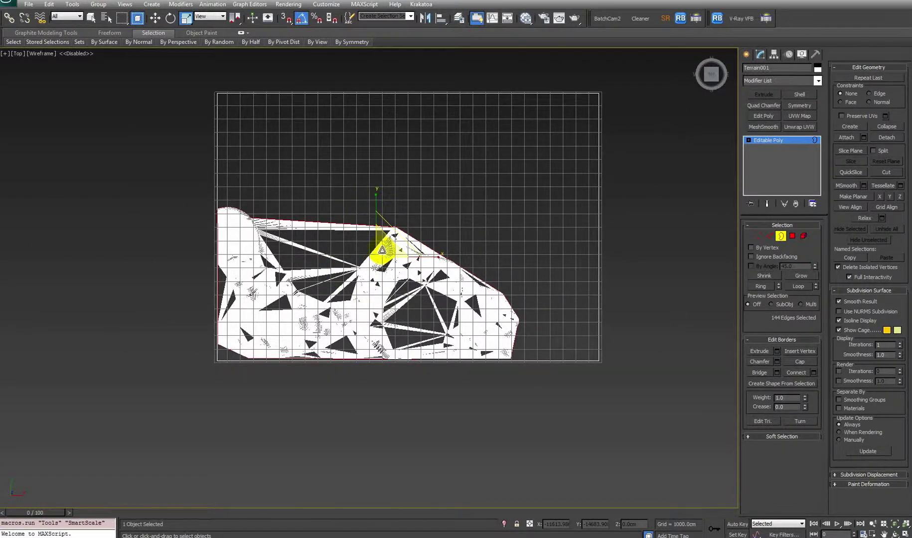
middle_drag(381, 251, 347, 293)
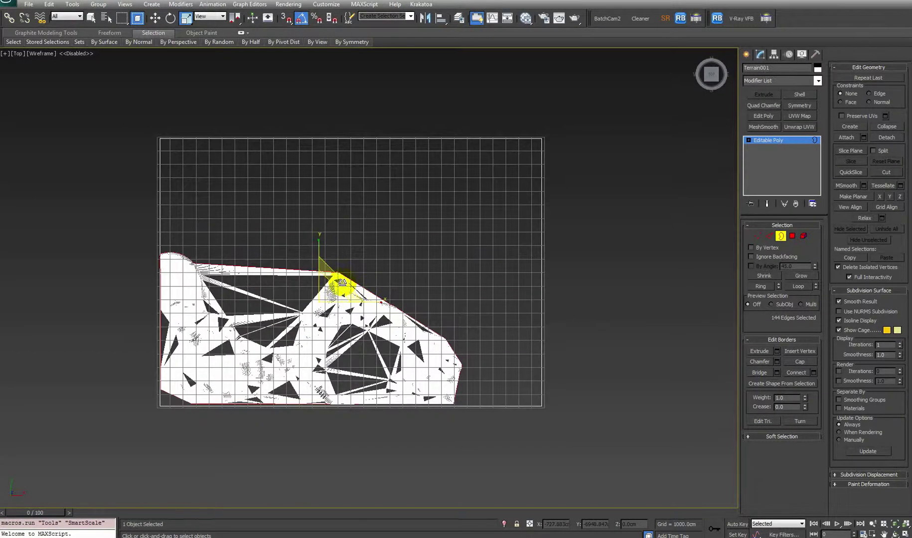
drag(342, 283, 371, 255)
Step: Move groups of the terrain's extended border vertices outward past the plane's far edge, and exit vertex editing
key(1)
middle_drag(371, 255, 439, 282)
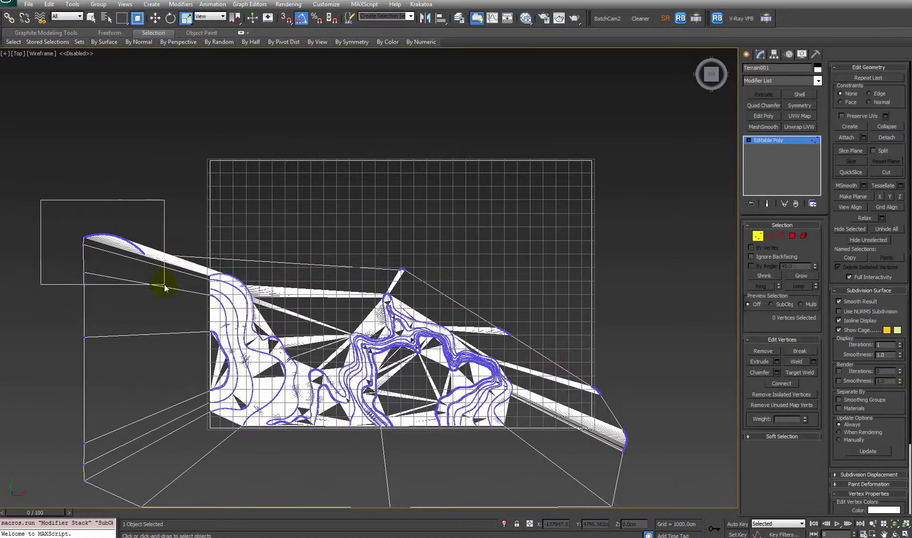
key(w)
drag(135, 227, 222, 120)
drag(425, 268, 470, 119)
drag(532, 330, 585, 106)
drag(626, 351, 672, 136)
mouse_move(672, 136)
alt+middle_down()
mouse_move(556, 340)
mouse_move(584, 299)
mouse_move(444, 373)
mouse_move(417, 249)
mouse_move(452, 266)
alt+middle_up()
key(F3)
key(1)
scroll(398, 336, down, 2)
alt+middle_drag(491, 184, 448, 252)
scroll(418, 214, up, 5)
key(t)
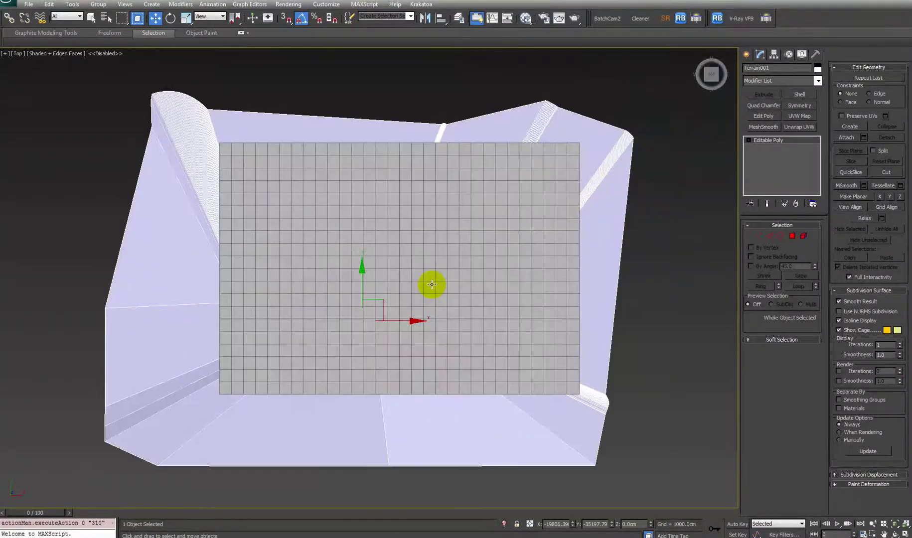
Step: Select the plane and show the scene in wireframe in the Top view
key(F3)
click(372, 234)
key(F3)
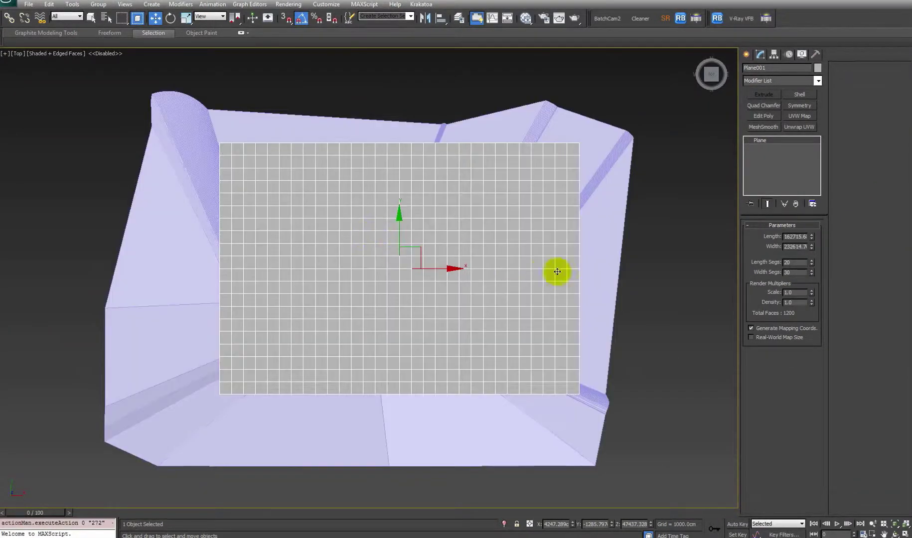
key(F3)
middle_drag(519, 271, 491, 279)
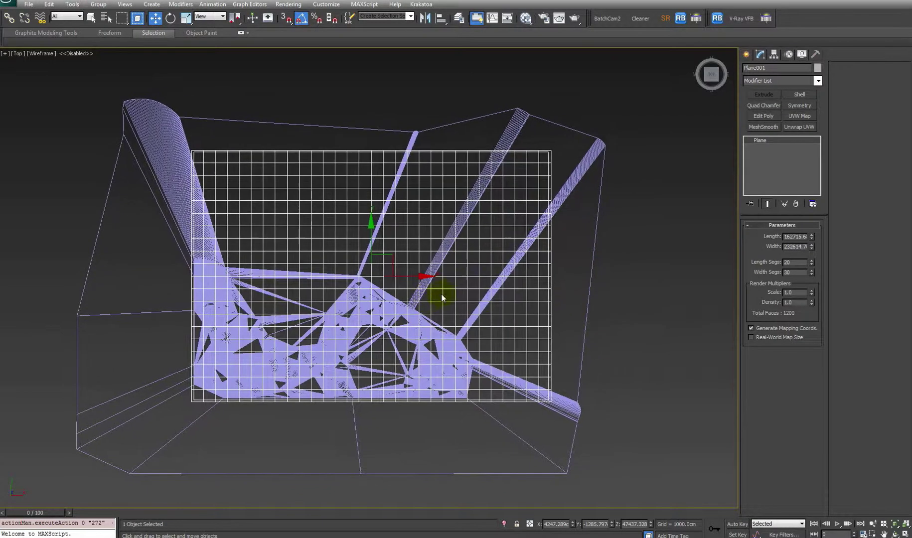
Step: Conform the plane to the terrain as a compound object, with Hide Wrap-To Object enabled and the active viewport as projection direction
click(747, 55)
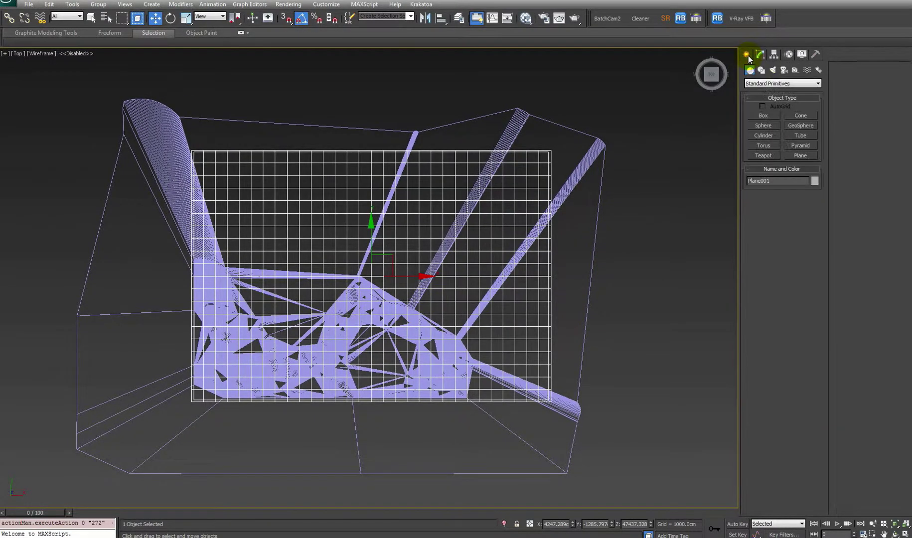
click(764, 83)
click(763, 105)
middle_drag(571, 230, 523, 237)
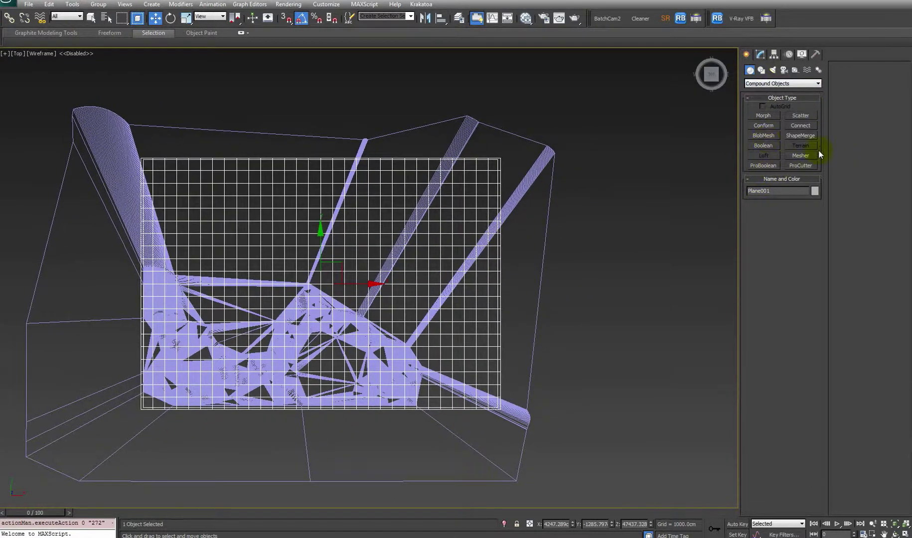
click(765, 126)
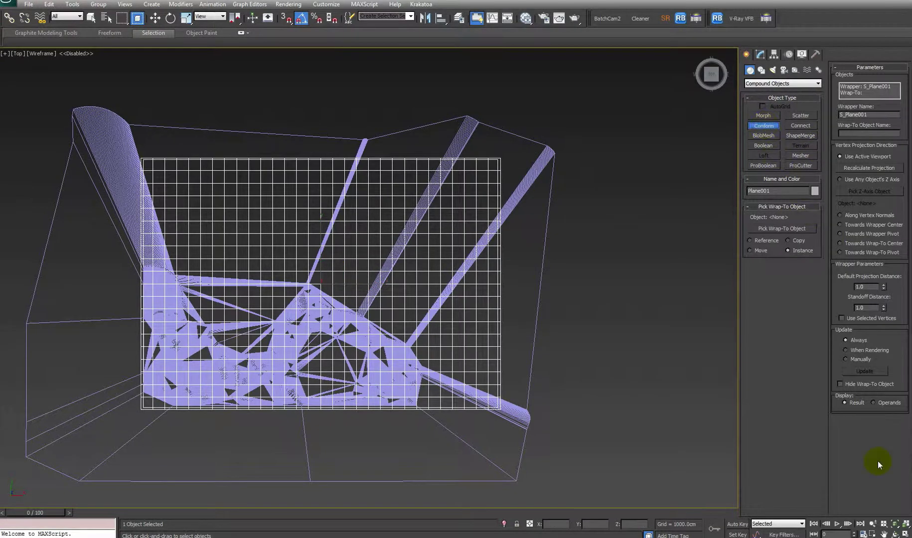
click(852, 385)
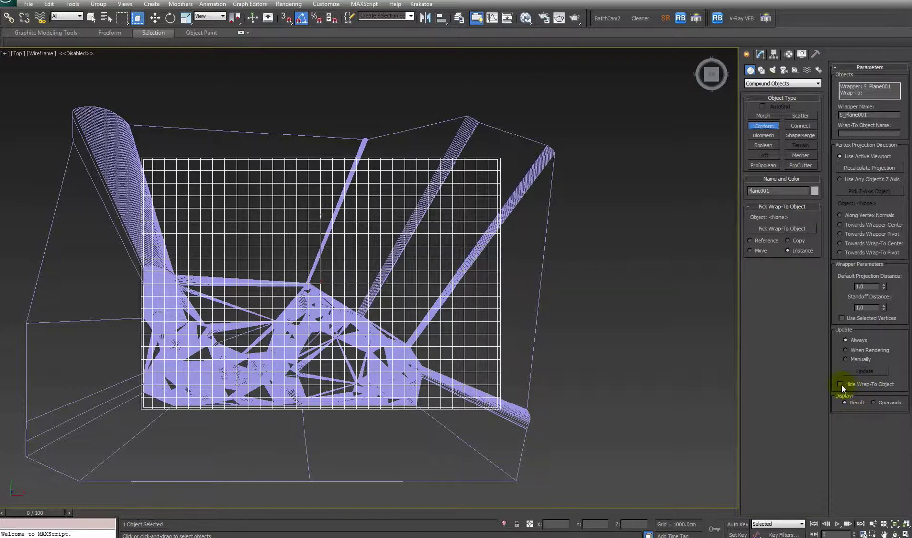
click(779, 229)
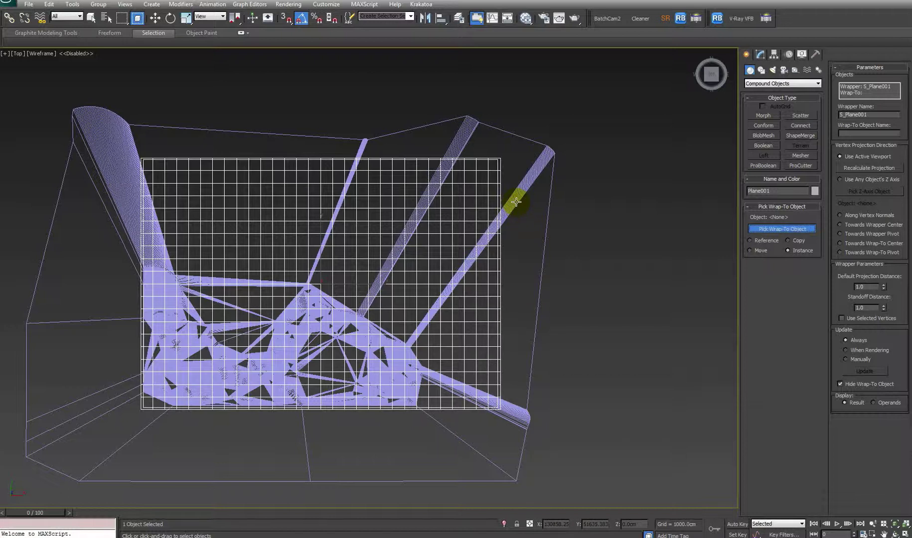
click(407, 396)
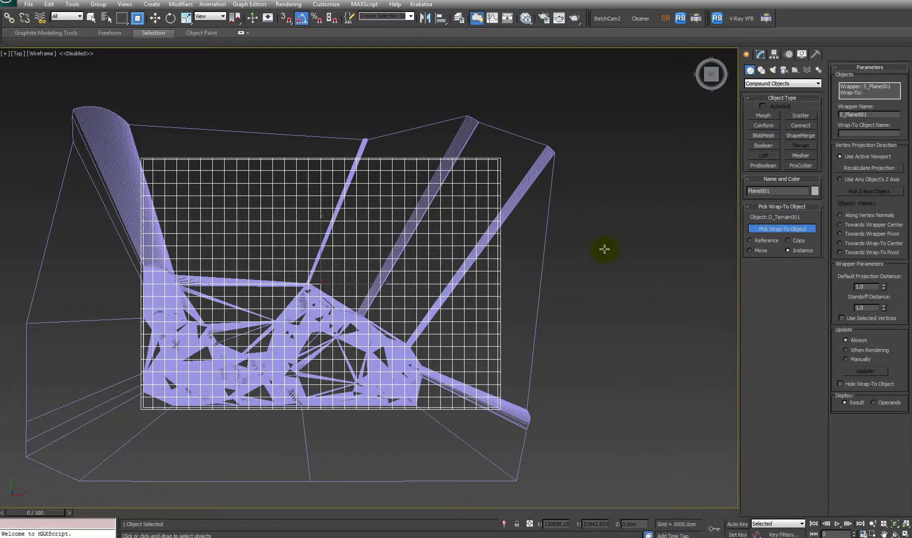
Step: Move the conformed plane upward to inspect it, and undo both the move and the Conform operation
mouse_move(346, 326)
alt+middle_down()
mouse_move(370, 291)
mouse_move(419, 298)
mouse_move(408, 285)
mouse_move(410, 261)
alt+middle_up()
key(F3)
scroll(407, 285, up, 4)
key(w)
drag(275, 139, 287, 75)
alt+middle_drag(435, 241, 409, 268)
key(ctrl+z)
key(ctrl+z)
Step: Examine the plane's grid against the terrain beneath it from an angle and in the Top view
key(t)
key(z)
key(F3)
scroll(408, 274, down, 2)
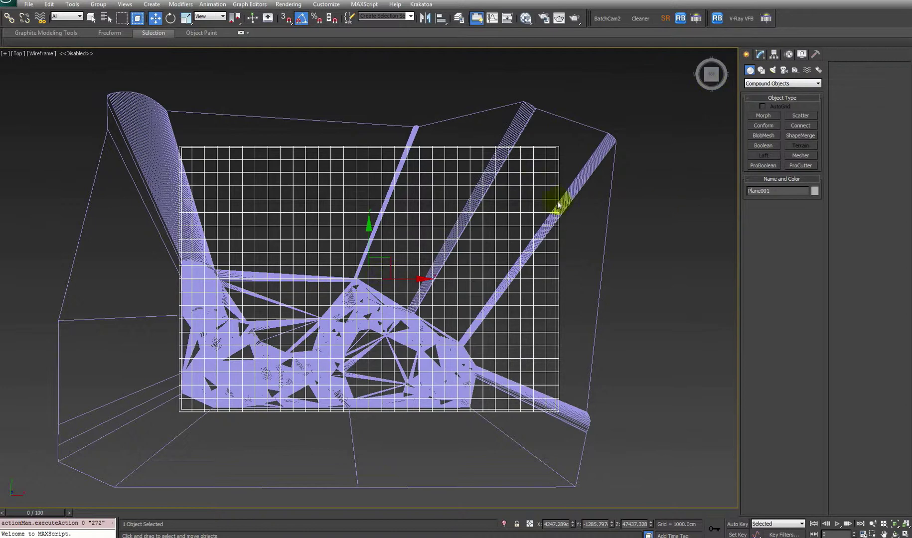
key(F3)
mouse_move(405, 326)
alt+middle_down()
mouse_move(442, 259)
mouse_move(465, 241)
alt+middle_up()
scroll(439, 338, up, 2)
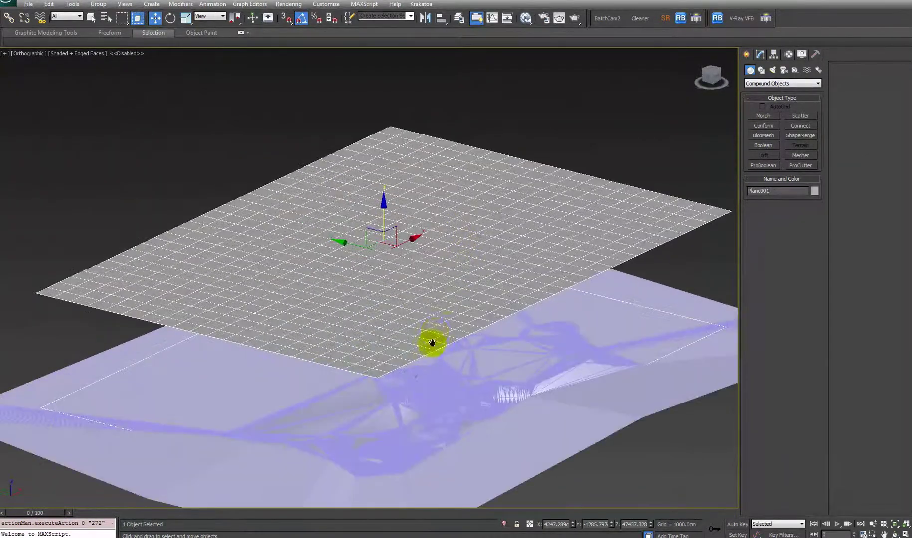
mouse_move(439, 339)
alt+middle_down()
mouse_move(483, 336)
mouse_move(438, 332)
mouse_move(515, 360)
mouse_move(552, 346)
mouse_move(479, 318)
mouse_move(375, 338)
mouse_move(428, 342)
alt+middle_up()
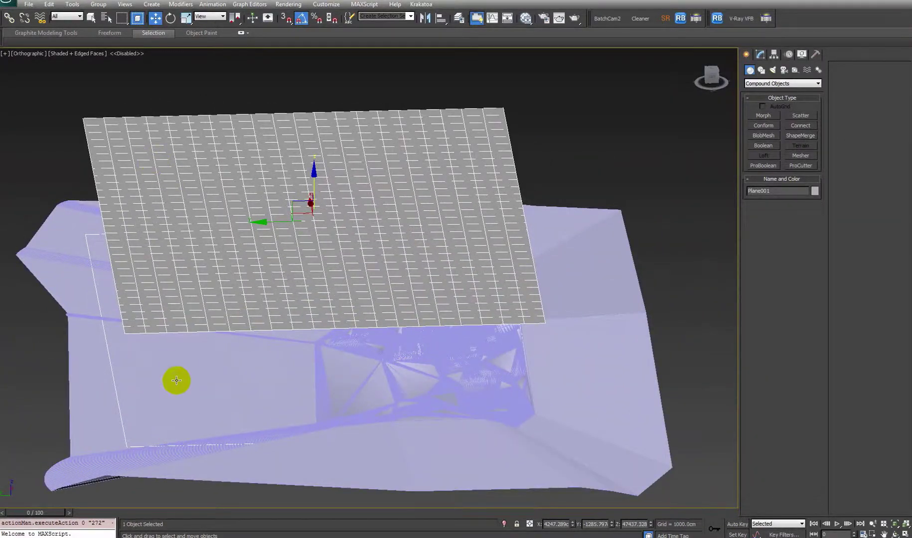
alt+middle_drag(189, 162, 188, 189)
key(t)
key(F3)
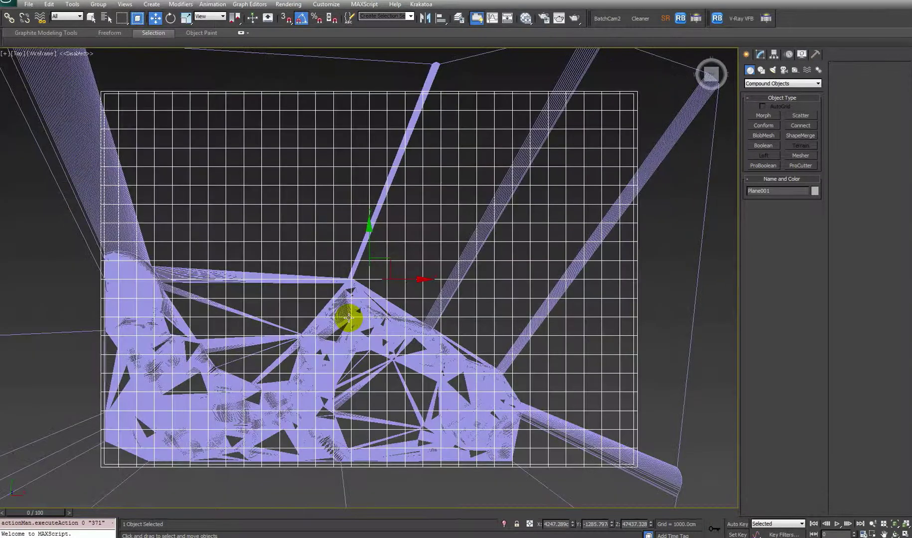
scroll(349, 318, down, 2)
Step: Convert the plane to Editable Poly
key(F3)
key(F3)
key(1)
key(F3)
right_click(372, 260)
mouse_move(445, 358)
click(484, 355)
key(F3)
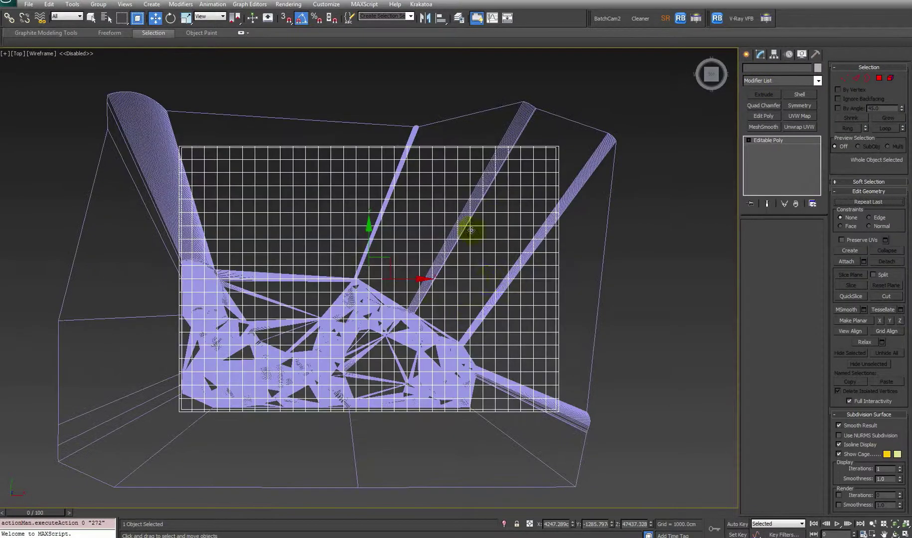
Step: Select the block of plane polygons covering the hilly part of the terrain in Polygon mode
click(770, 126)
click(792, 236)
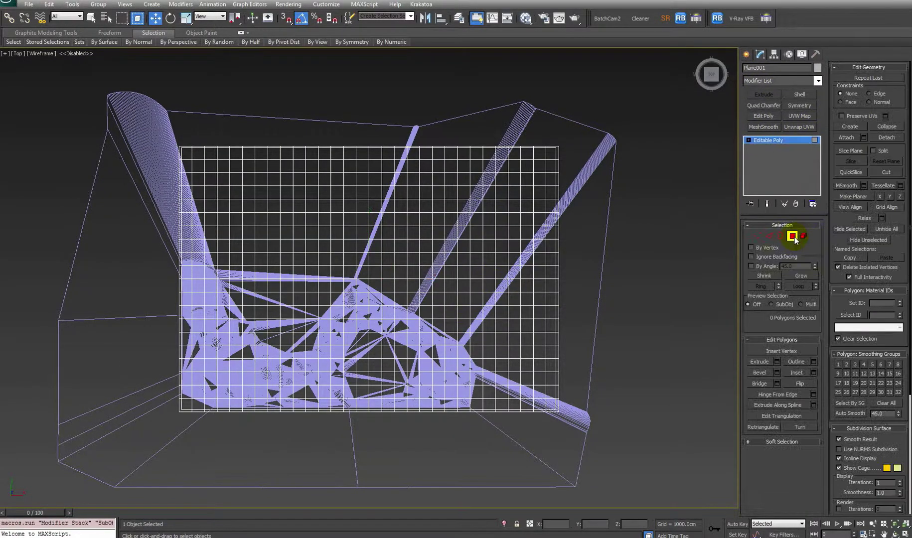
click(177, 263)
drag(152, 255, 501, 453)
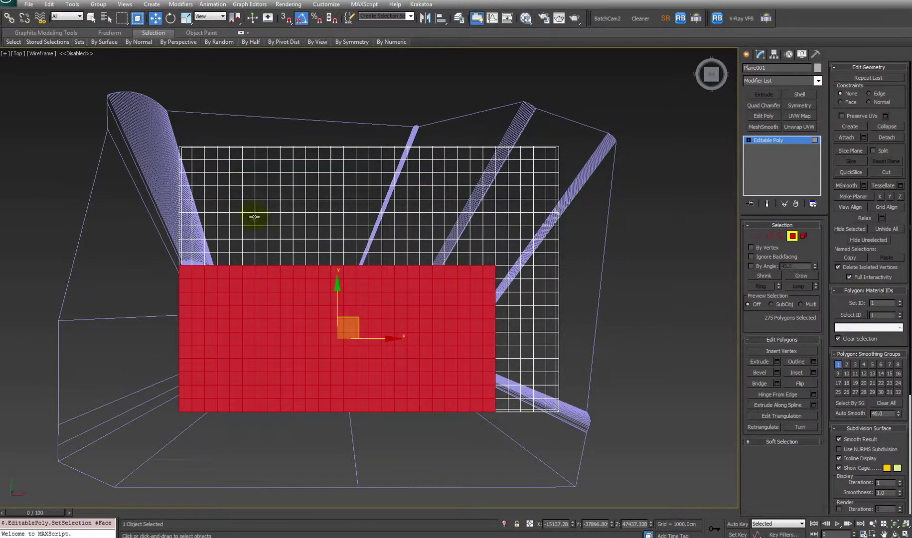
drag(163, 255, 499, 481)
Step: Tessellate the selected polygons twice and leave Polygon mode
key(F3)
key(F3)
click(847, 187)
click(847, 187)
key(F3)
scroll(492, 289, up, 2)
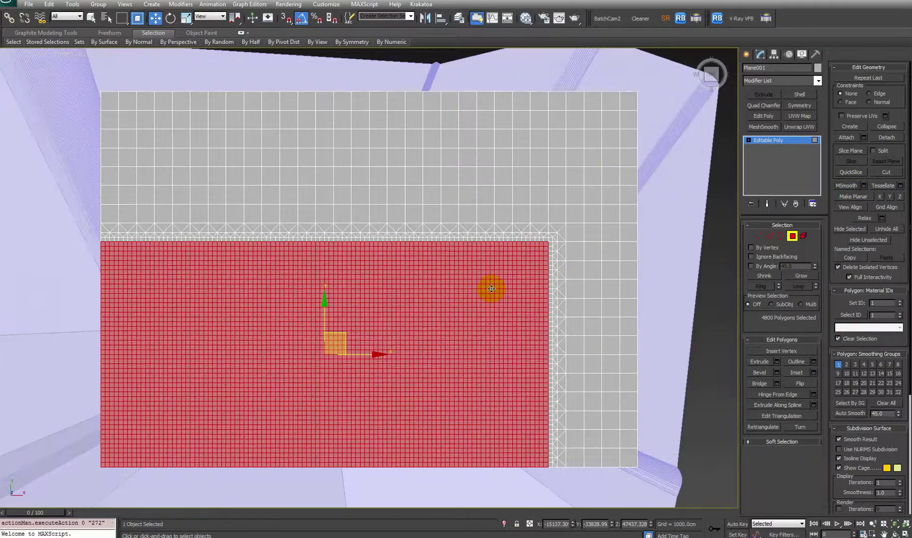
key(4)
alt+middle_drag(448, 340, 526, 285)
scroll(541, 276, down, 2)
alt+middle_drag(591, 251, 530, 288)
Step: Conform the refined plane to the terrain from the Top view as a compound object, using the active viewport for projection and Instance as the pick option
key(t)
key(z)
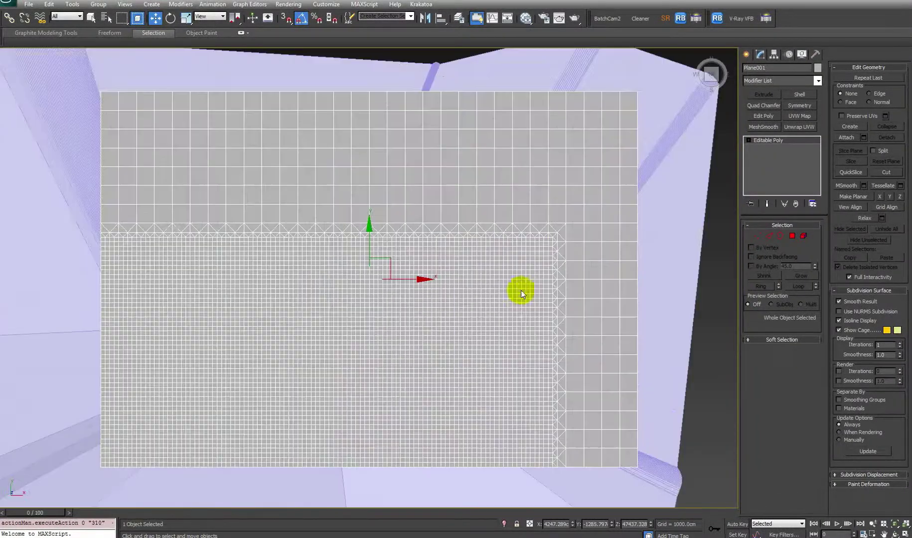
click(747, 56)
click(774, 85)
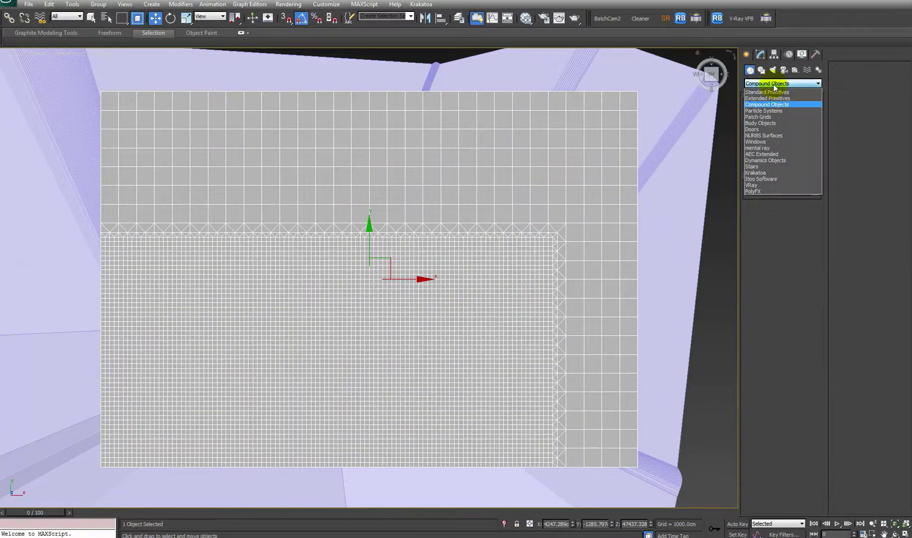
click(764, 126)
middle_drag(502, 225, 398, 201)
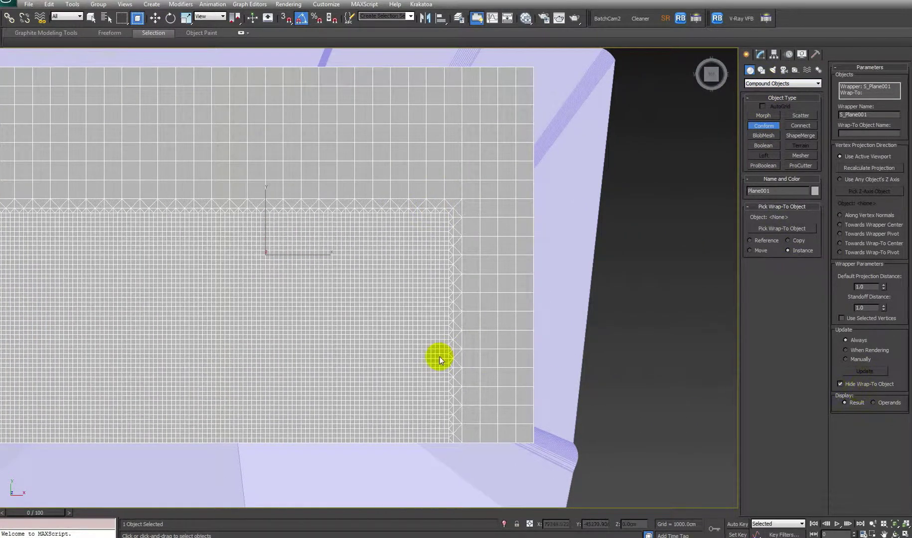
middle_drag(440, 357, 540, 329)
key(F3)
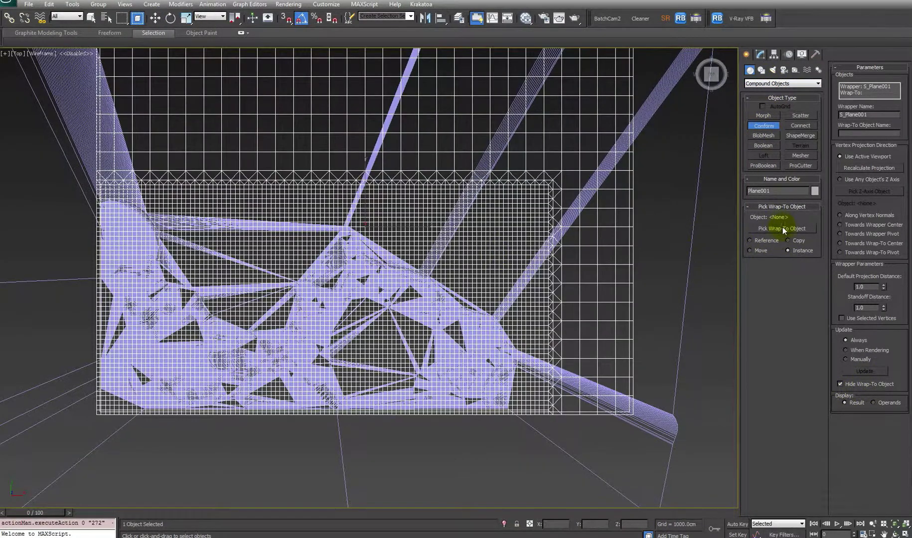
click(784, 230)
middle_drag(562, 272, 488, 292)
key(F3)
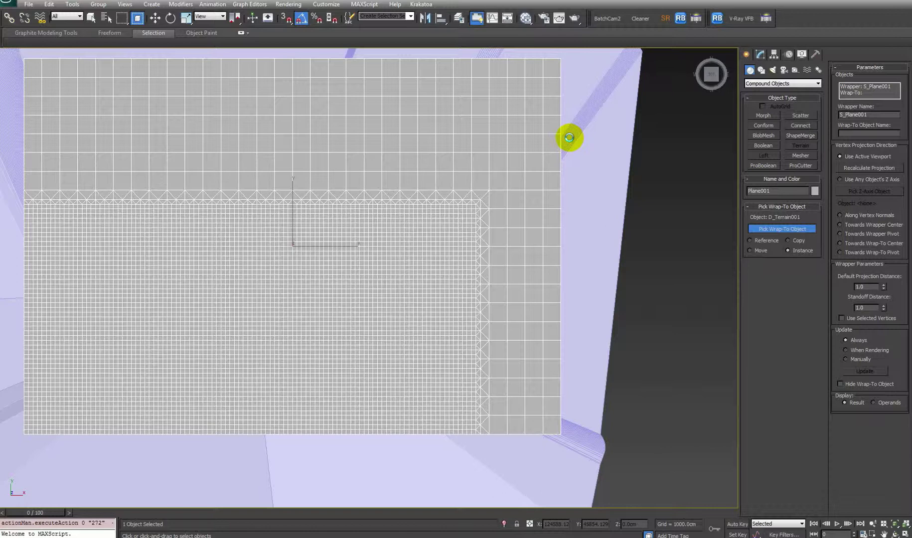
click(569, 137)
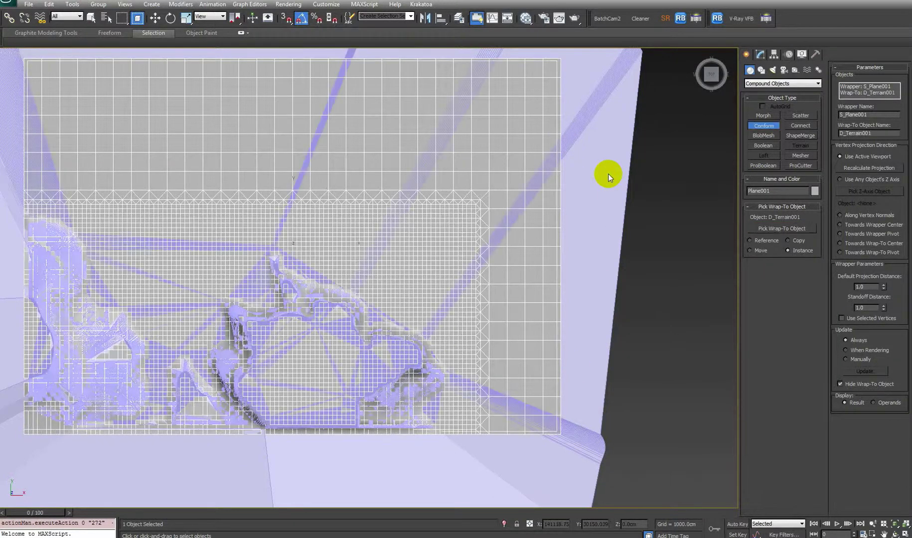
Step: Move the conformed plane about 25890 cm upward to inspect the hill mesh from several angles
key(w)
alt+middle_drag(330, 183, 450, 263)
middle_drag(281, 95, 302, 206)
drag(284, 203, 285, 136)
alt+middle_drag(297, 299, 267, 336)
scroll(214, 243, down, 5)
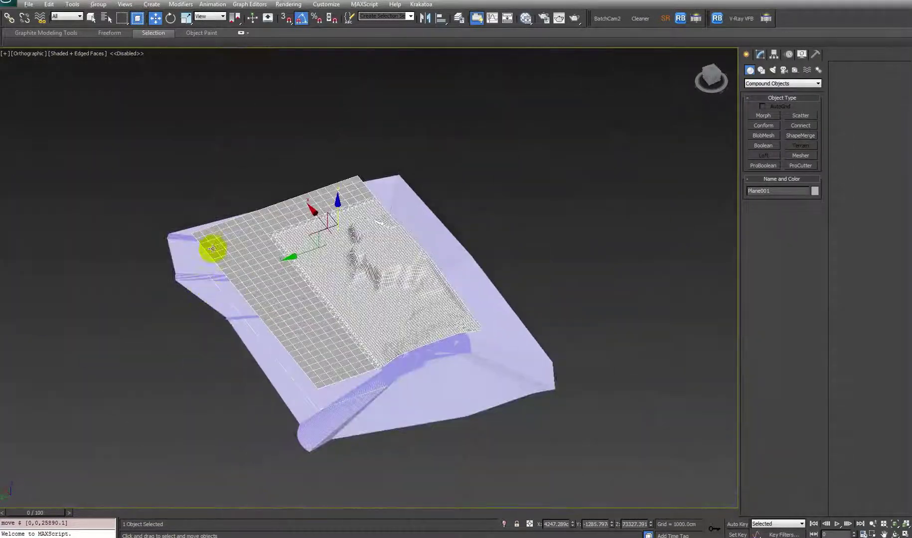
scroll(213, 242, up, 3)
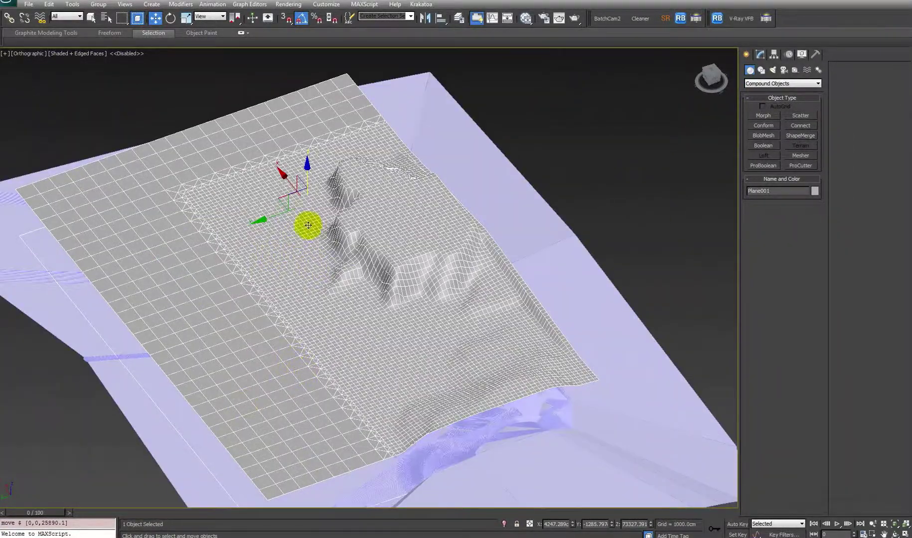
alt+middle_drag(320, 374, 391, 279)
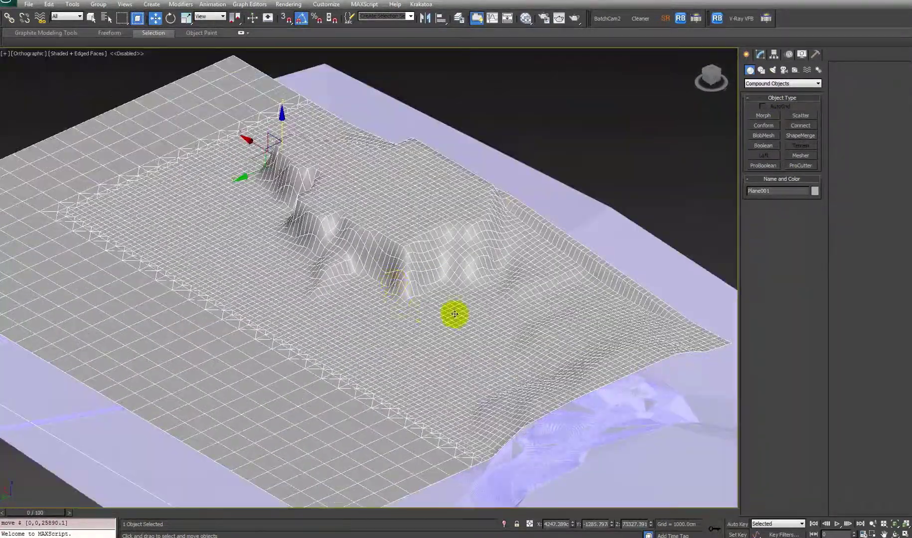
Step: Undo the plane's move and the Conform operation, and redo the wrap-to pick to restore the conformed shape
key(ctrl+z)
key(ctrl+z)
key(ctrl+z)
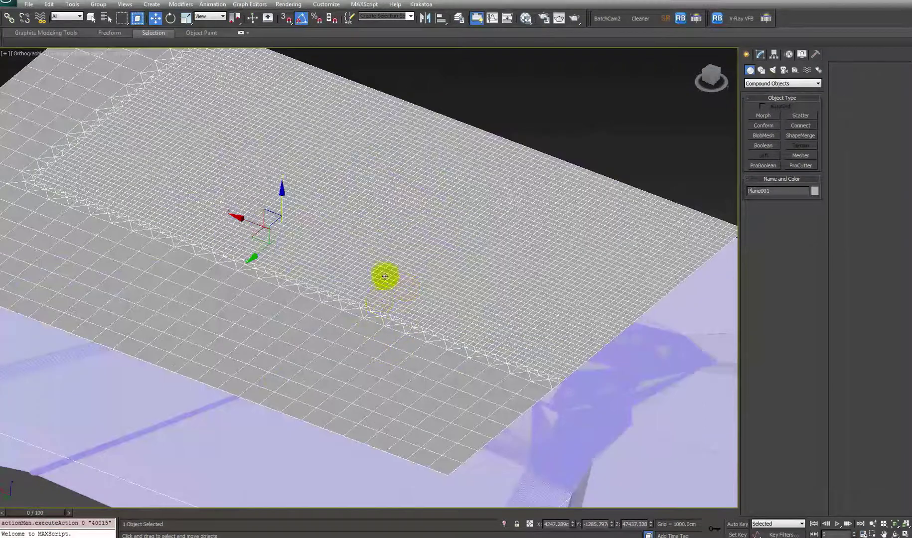
alt+middle_drag(385, 273, 397, 245)
scroll(398, 245, up, 2)
scroll(401, 258, down, 4)
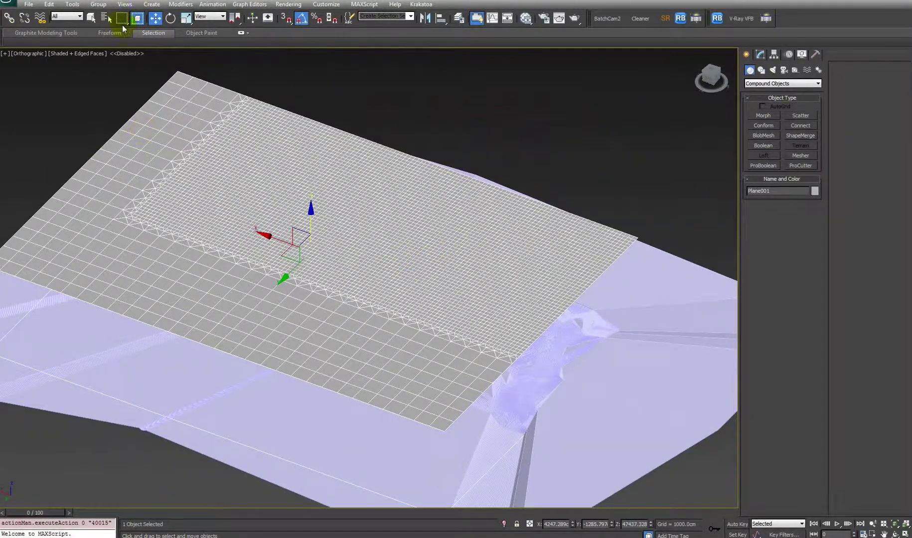
click(59, 8)
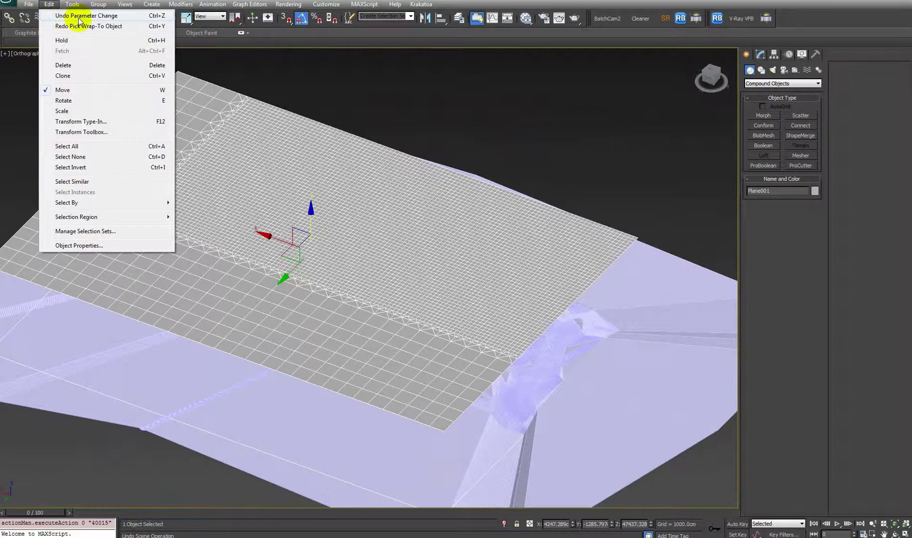
click(79, 27)
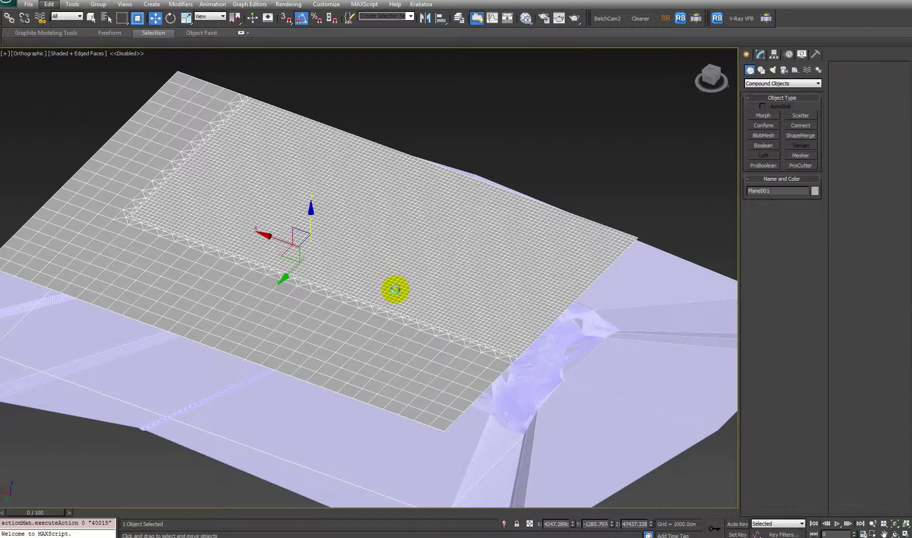
key(ctrl+y)
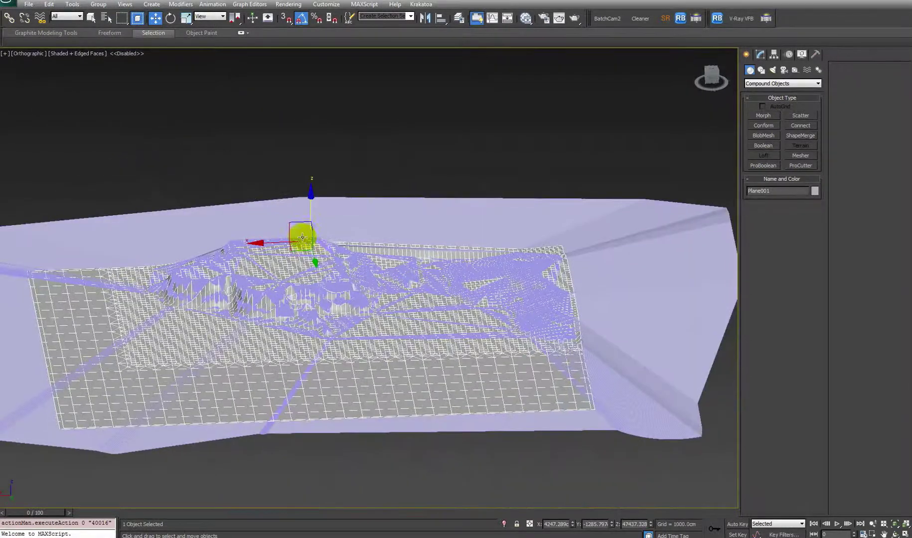
Step: Raise the conformed plane about 31060 cm above the terrain and view its hills up close
drag(311, 216, 319, 144)
alt+middle_drag(315, 173, 367, 226)
scroll(433, 247, up, 5)
middle_drag(433, 247, 315, 358)
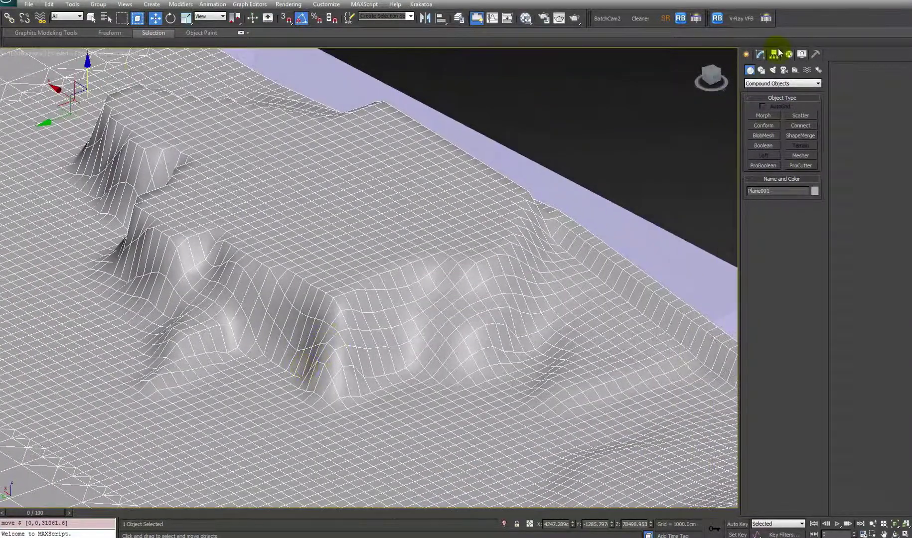
Step: Convert the conformed plane to Editable Poly and add a MeshSmooth modifier to it
click(762, 54)
right_click(381, 283)
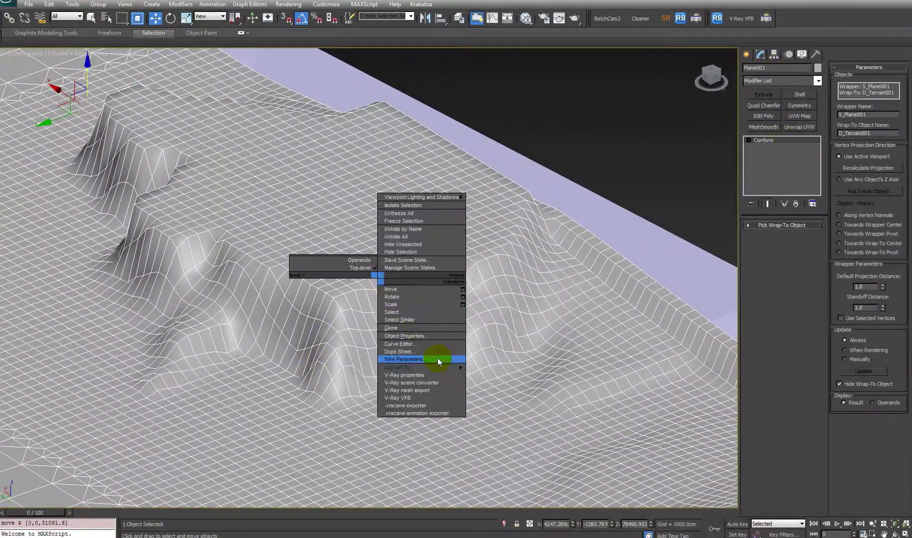
mouse_move(442, 364)
click(491, 374)
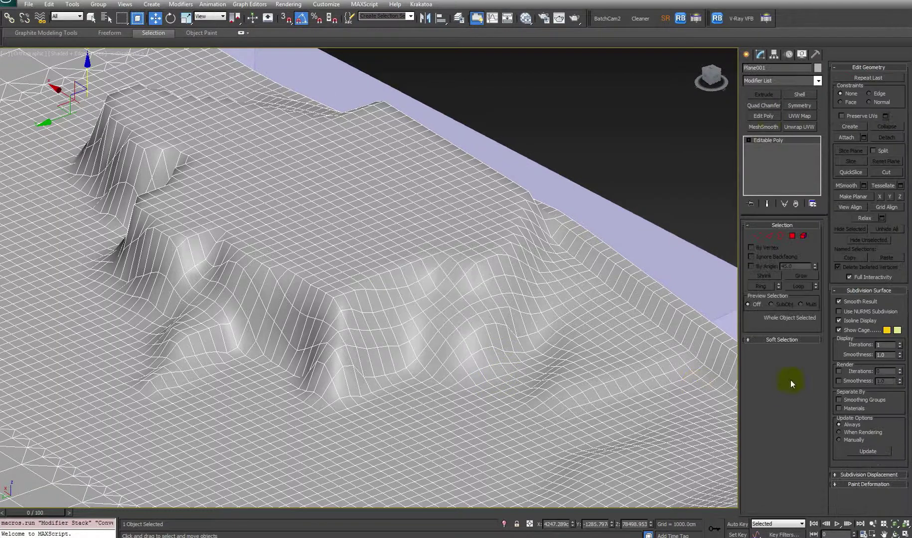
click(771, 130)
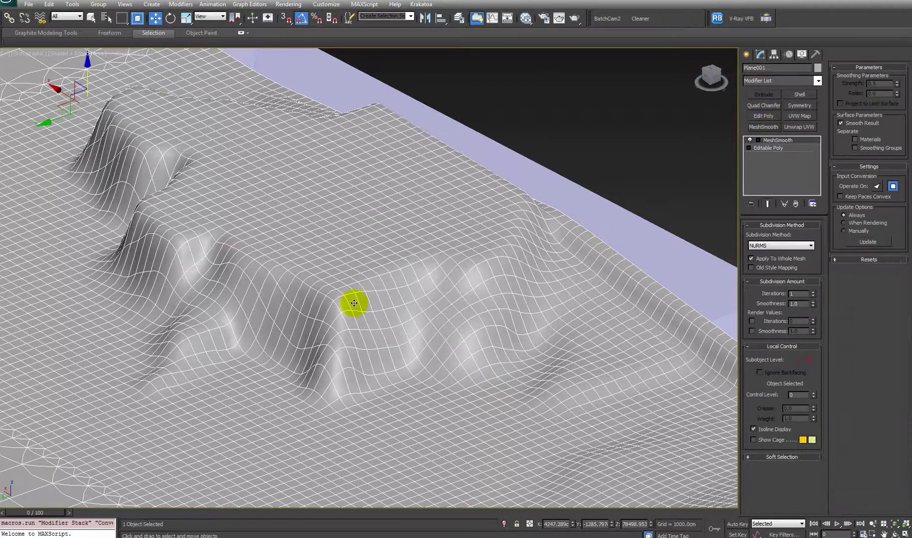
Step: Select a patch of vertices on the hilltop in the base Editable Poly and raise them about 1920 cm
click(770, 149)
middle_drag(552, 343, 531, 311)
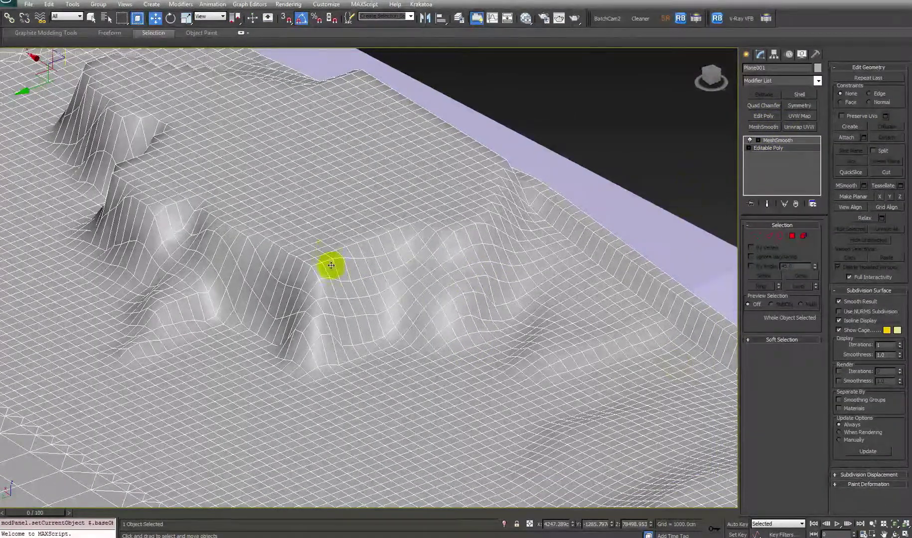
scroll(329, 249, up, 3)
key(1)
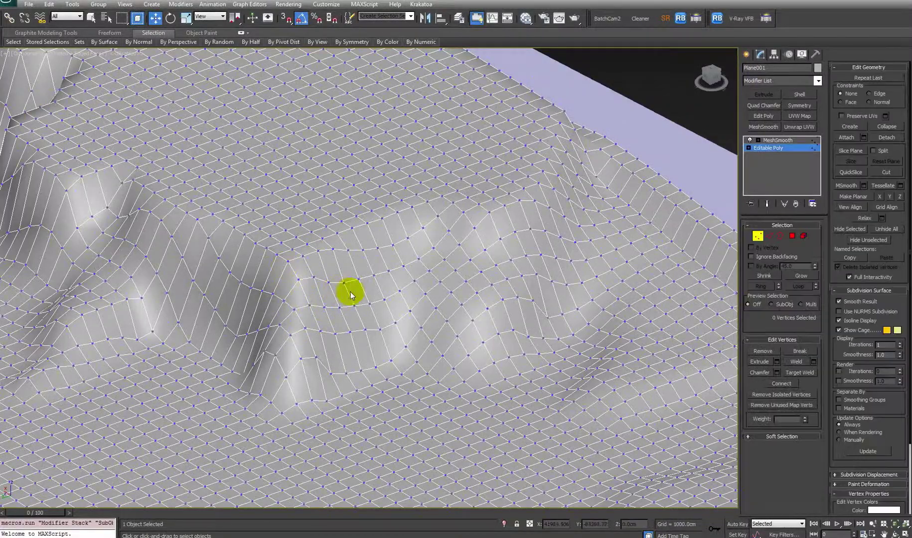
drag(366, 299, 215, 195)
drag(294, 197, 292, 184)
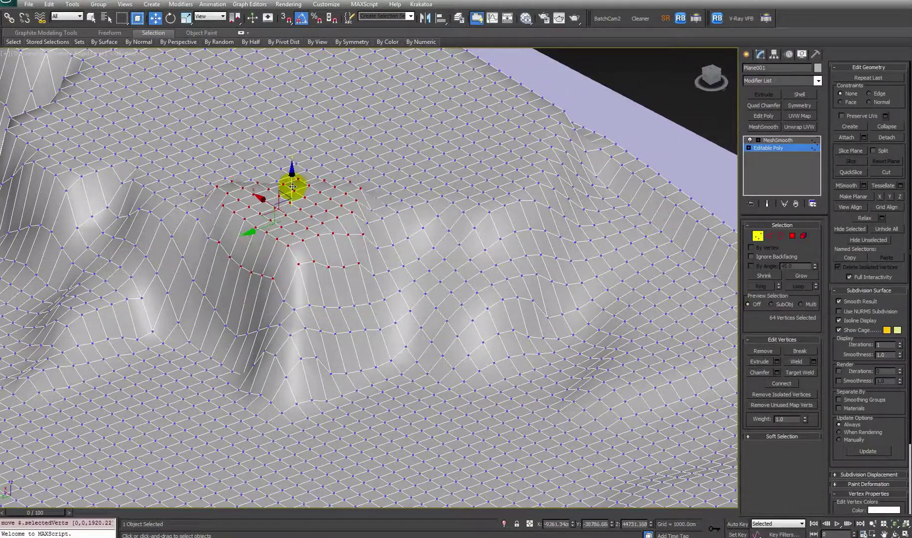
key(1)
Step: Activate the Push/Pull brush of Paint Deformation on the base Editable Poly
click(650, 81)
click(326, 228)
click(783, 148)
click(866, 486)
scroll(892, 347, down, 3)
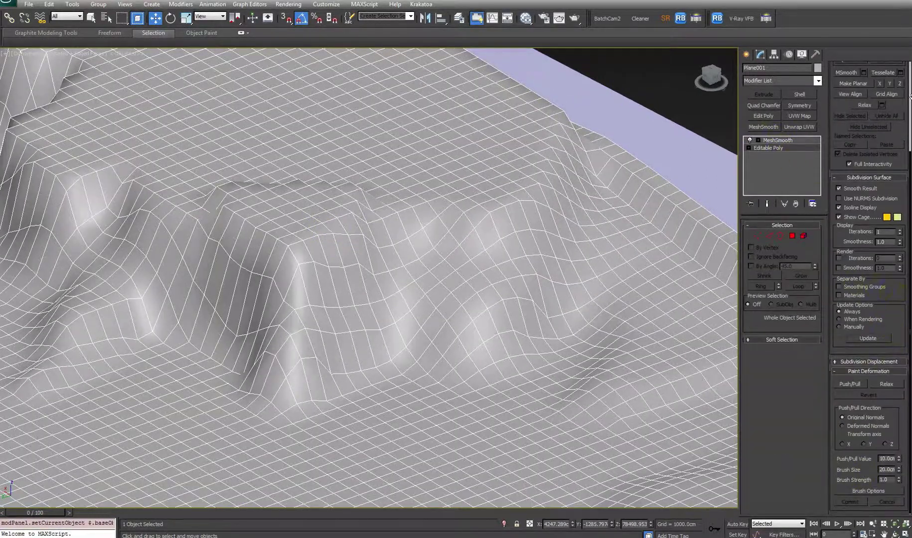
click(850, 384)
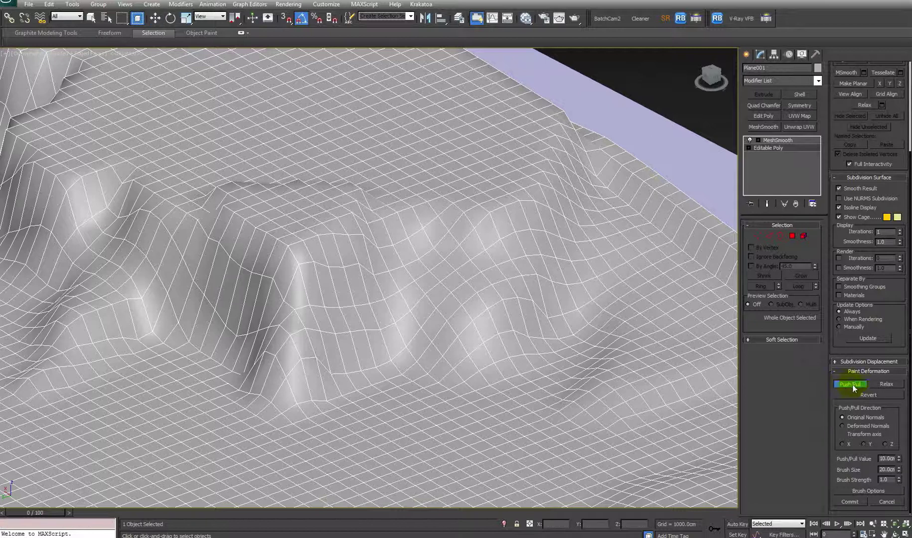
Step: Set the Push/Pull value to 500 cm and the brush size to 2000 cm, and leave the brush to view the whole mesh
click(899, 462)
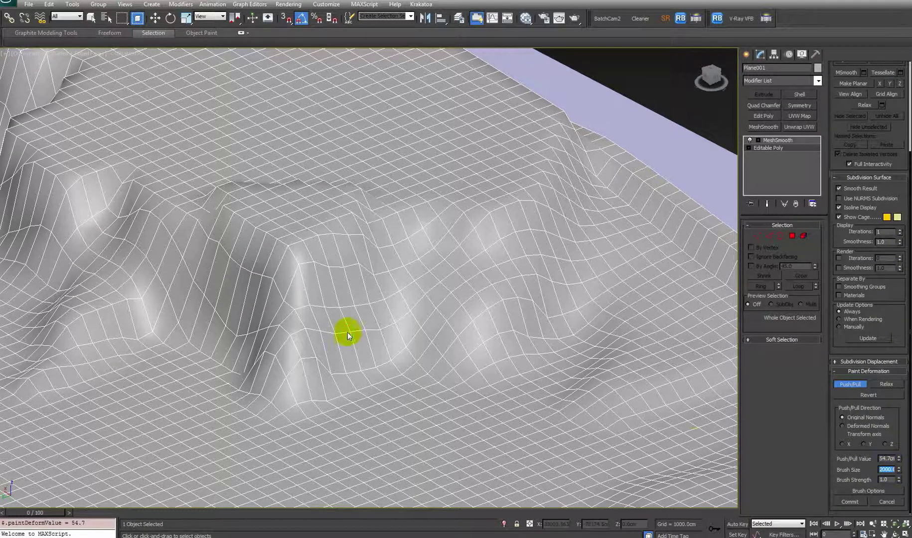
click(902, 471)
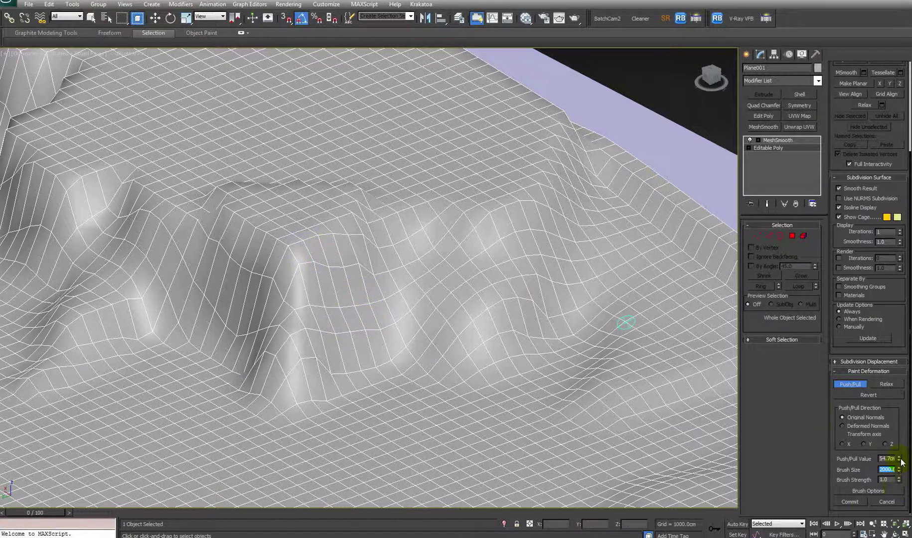
text(500)
key(Return)
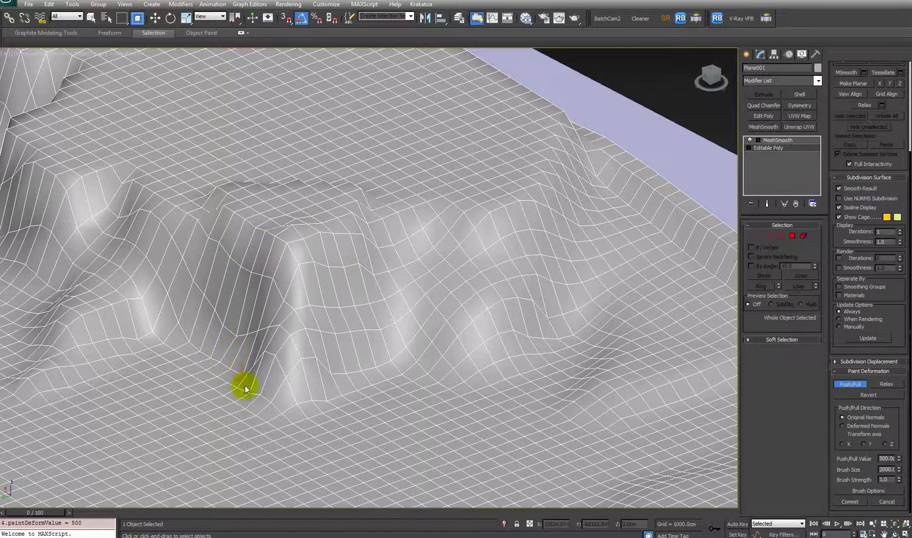
scroll(289, 361, down, 5)
key(w)
scroll(304, 353, down, 3)
alt+middle_drag(304, 353, 335, 342)
scroll(403, 320, up, 2)
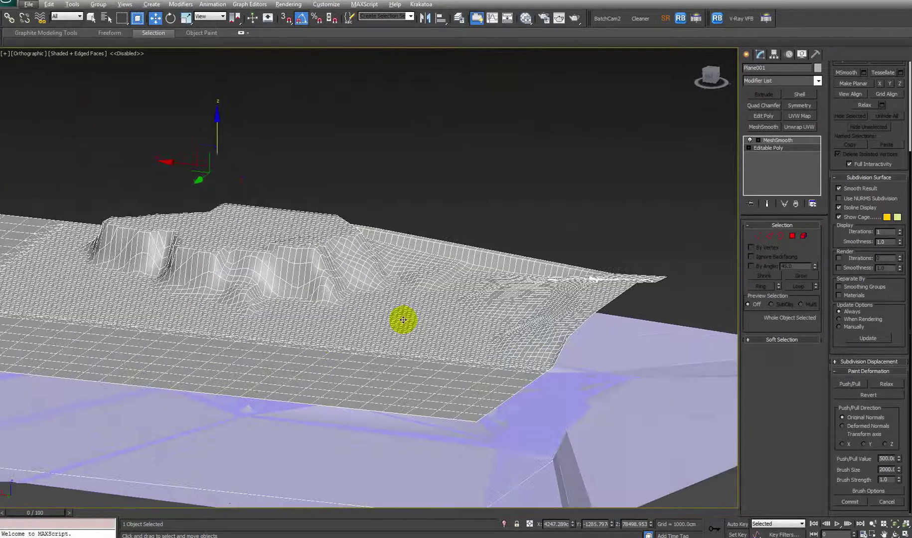
alt+middle_drag(403, 320, 338, 330)
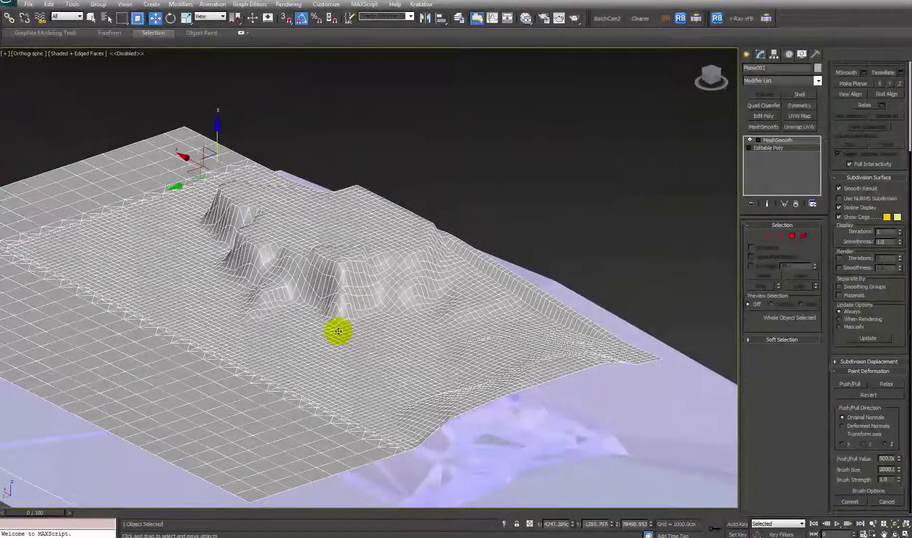